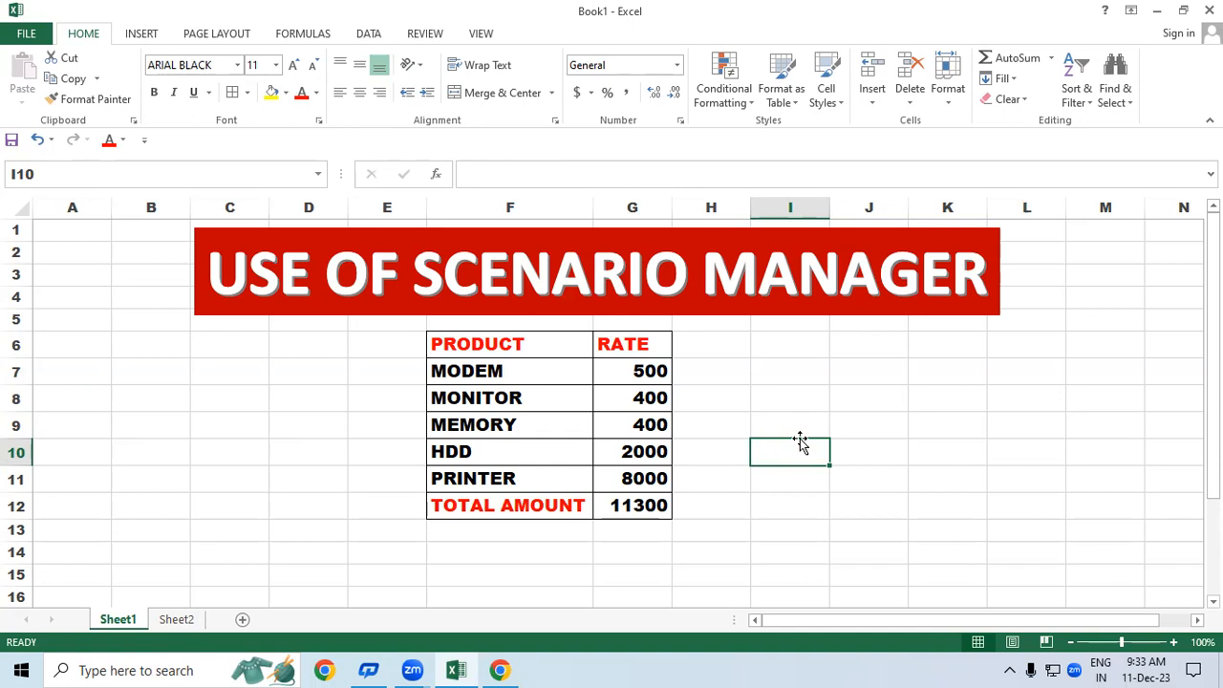
left_click(884, 501)
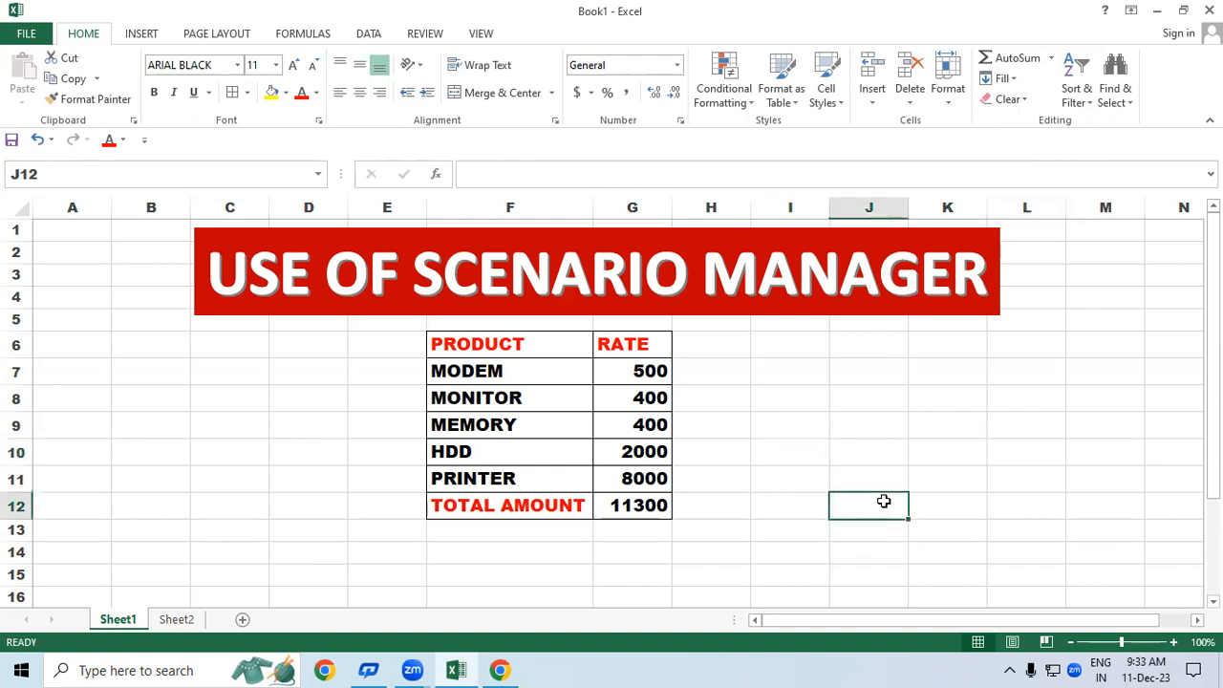
left_click(900, 455)
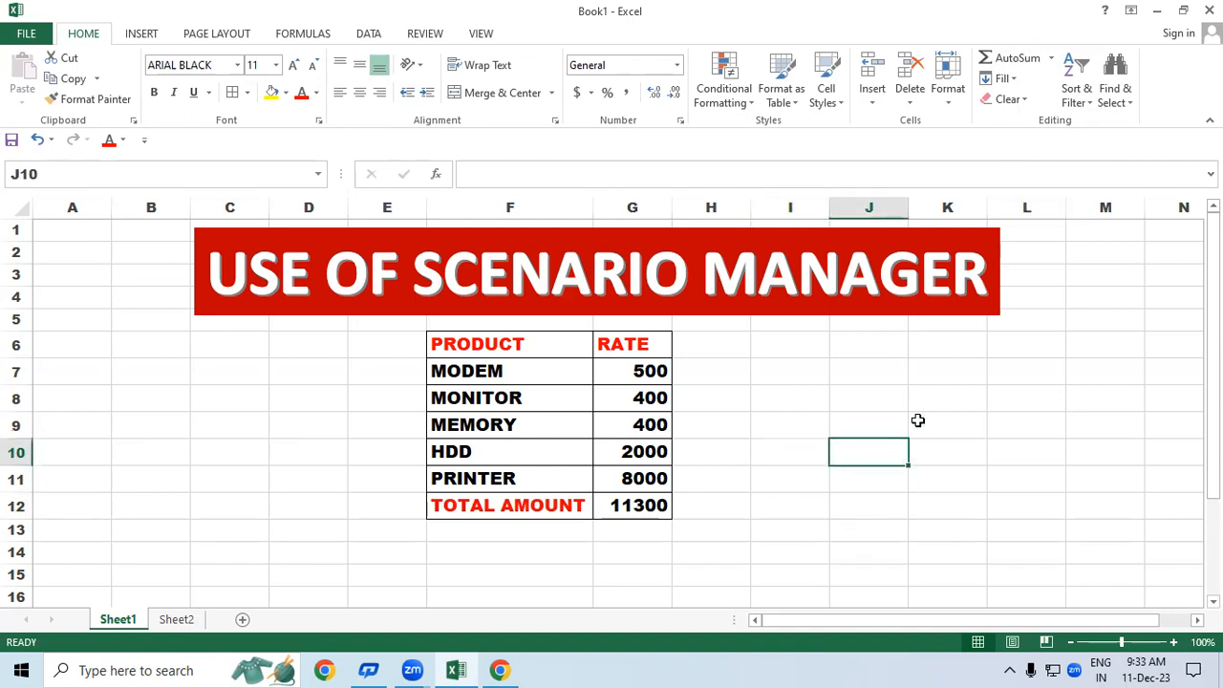
left_click(917, 420)
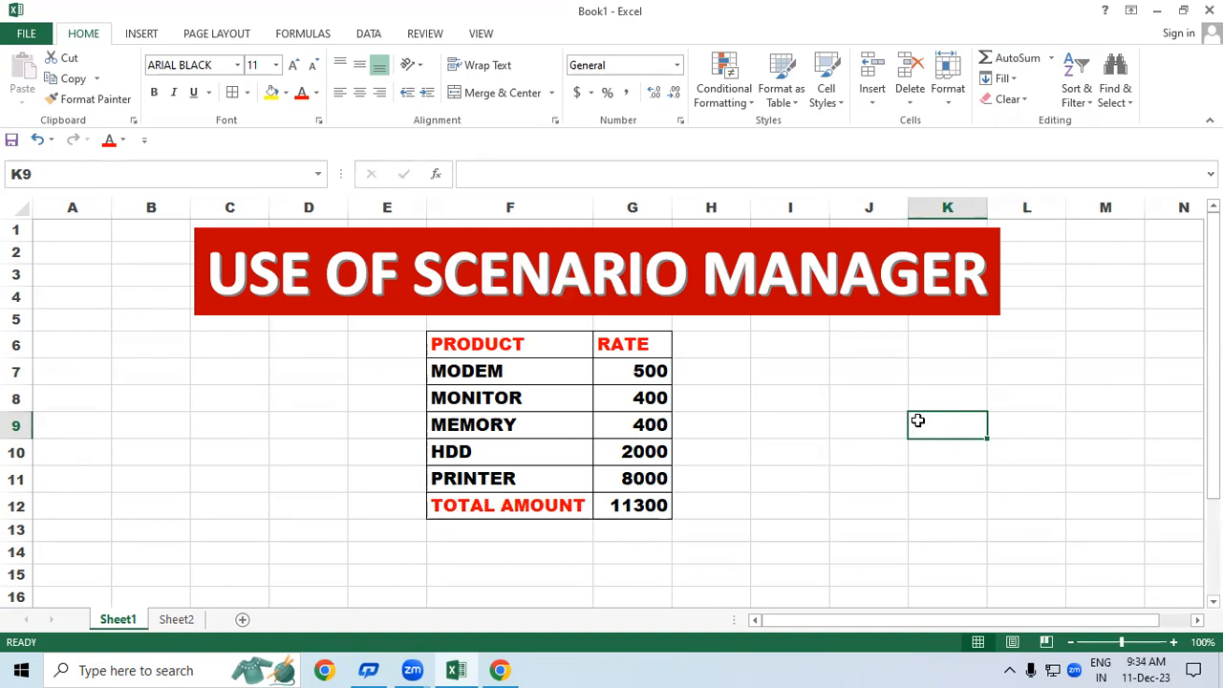
left_click(826, 432)
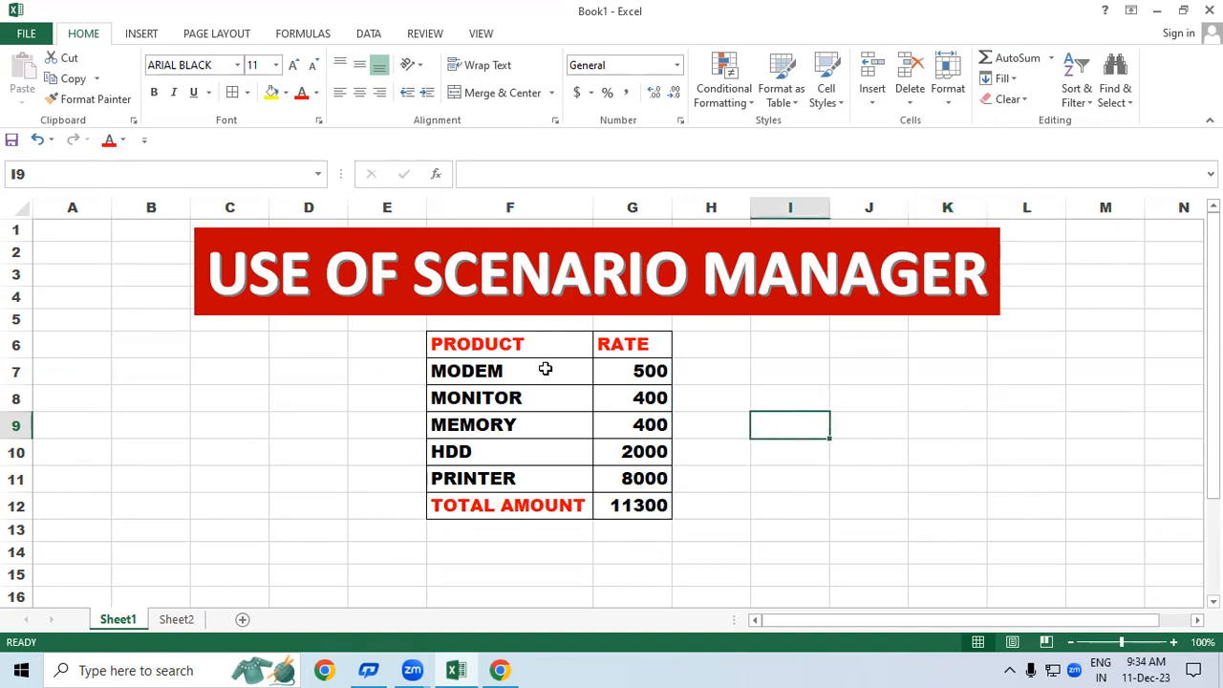
Examine the product table in F6:G12, including the product rows from MODEM to PRINTER
left_click_drag(550, 344, 602, 507)
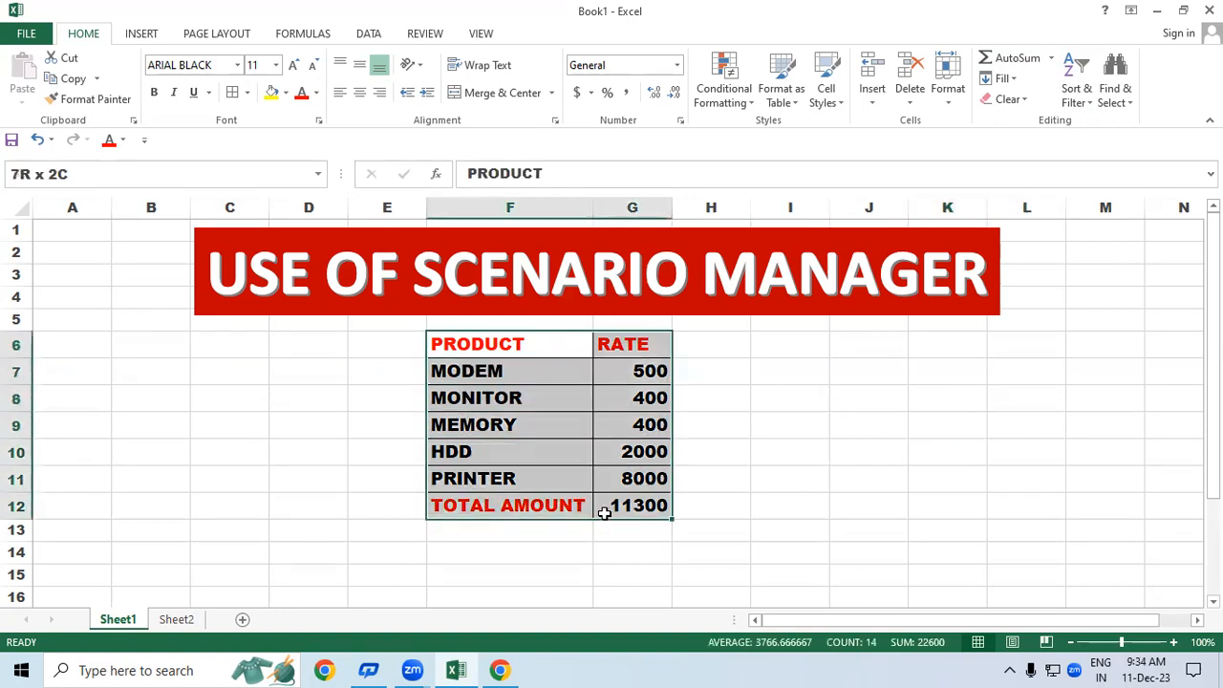
left_click(890, 438)
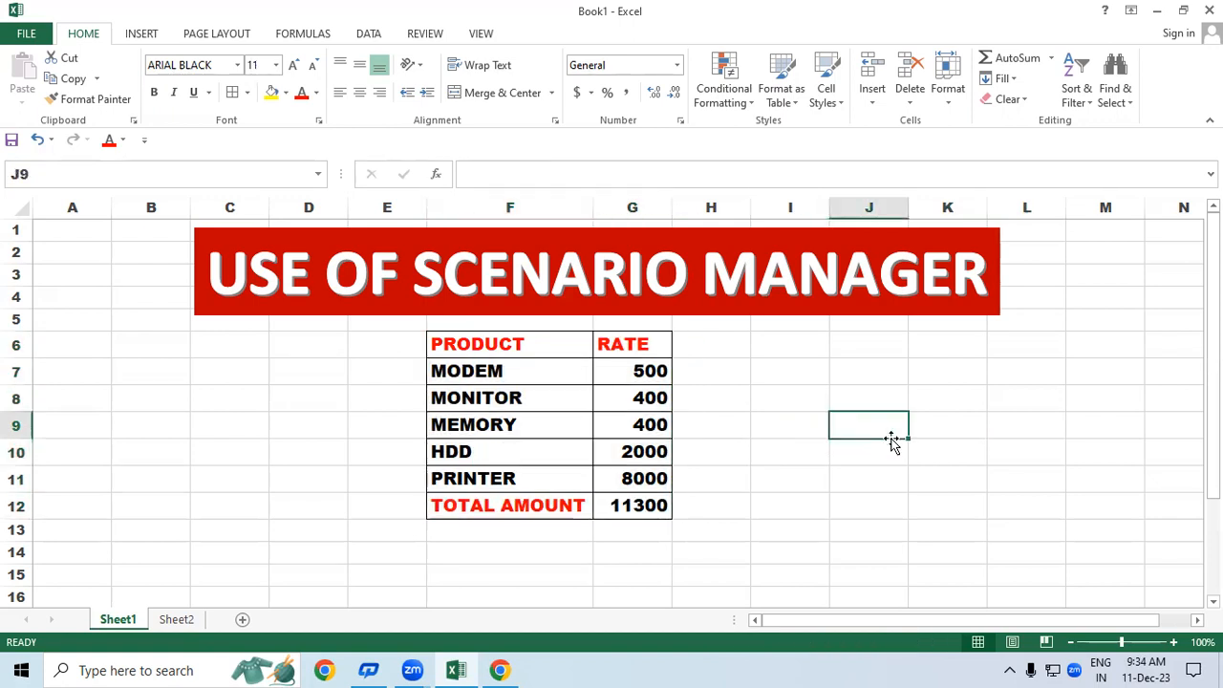
left_click_drag(492, 370, 608, 483)
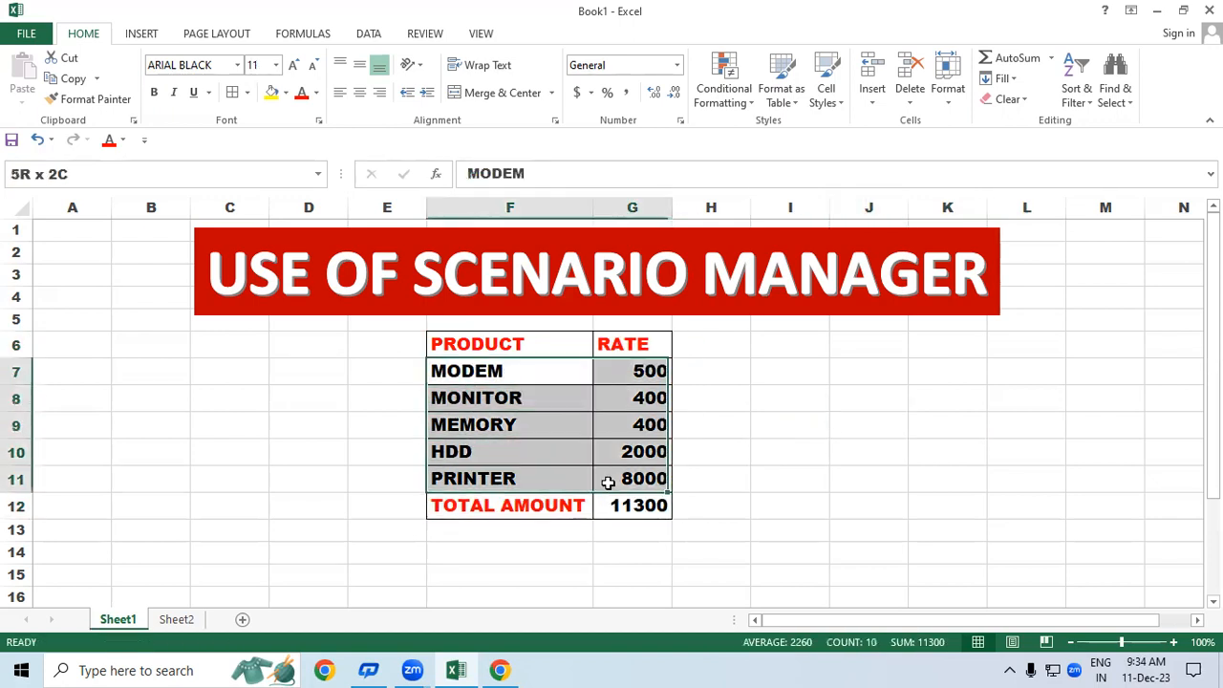
left_click(1015, 455)
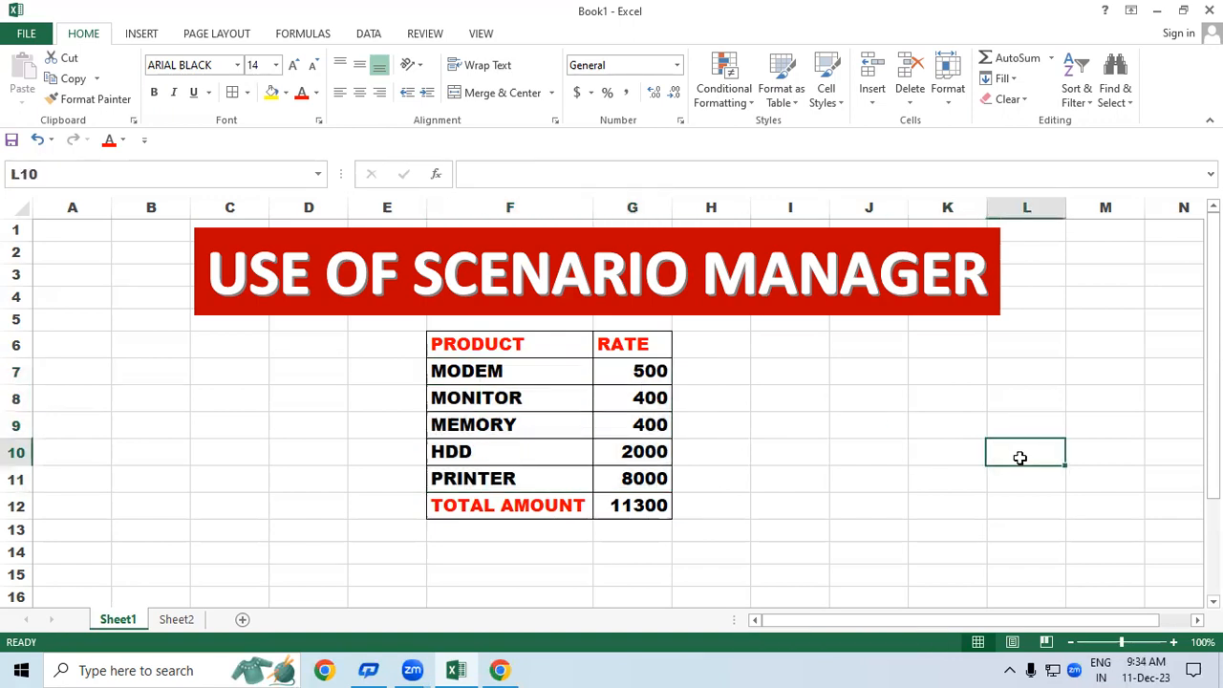
left_click_drag(516, 371, 640, 477)
left_click(958, 466)
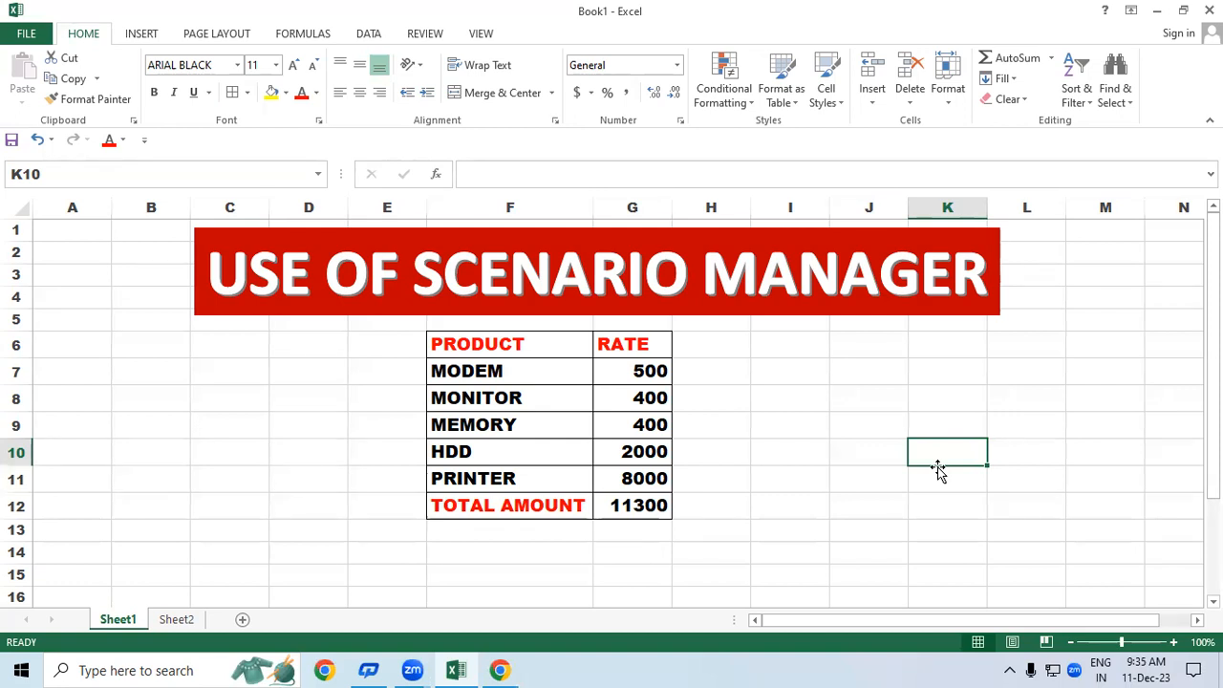
left_click(774, 445)
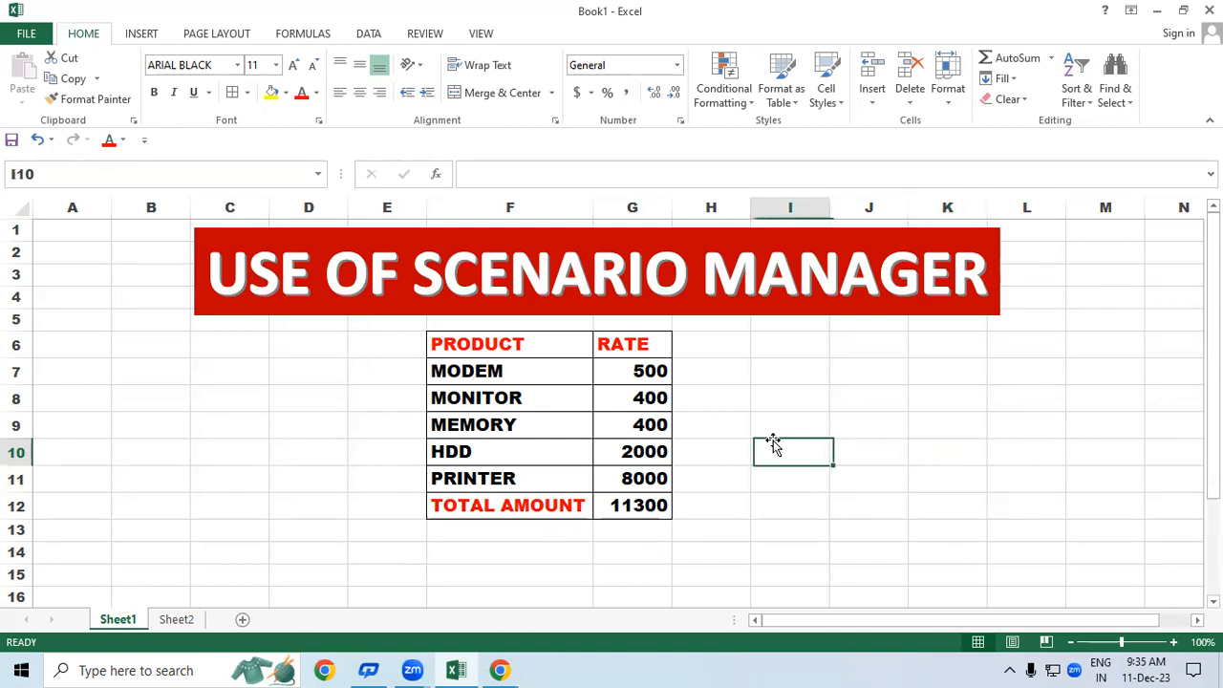
Examine the RATE column down to the total amount, checking the individual rates of MODEM and MEMORY
left_click(623, 351)
left_click_drag(622, 371, 645, 507)
left_click(816, 491)
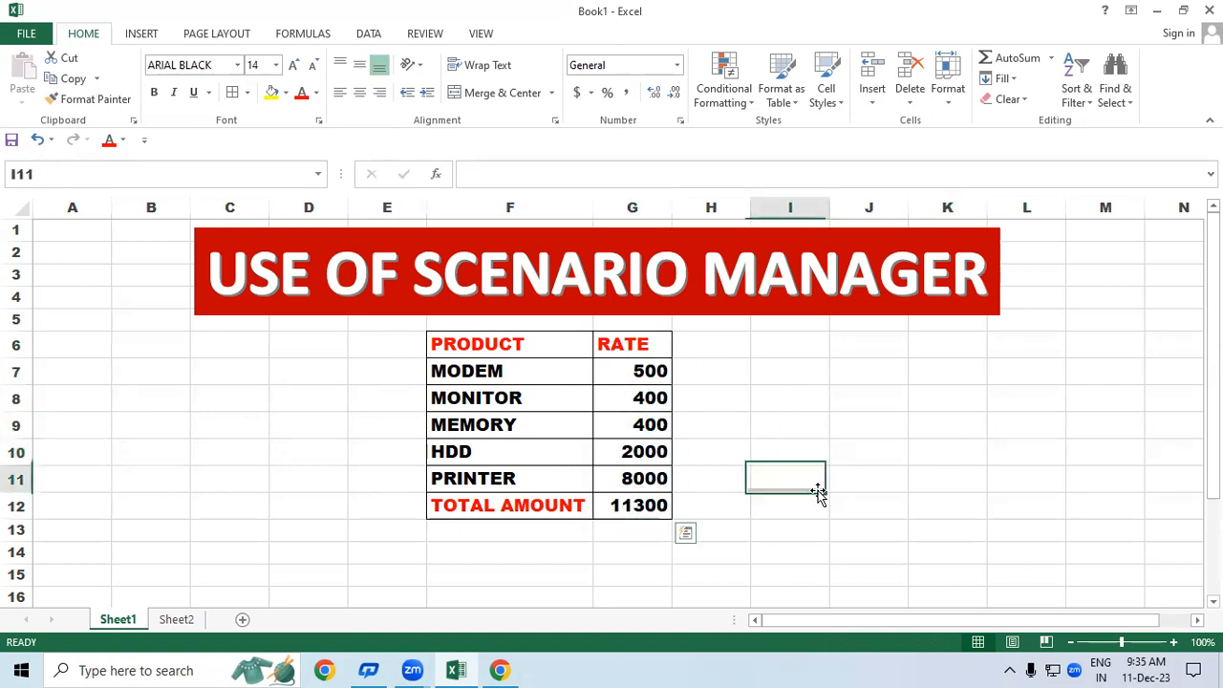
left_click(674, 371)
left_click(665, 422)
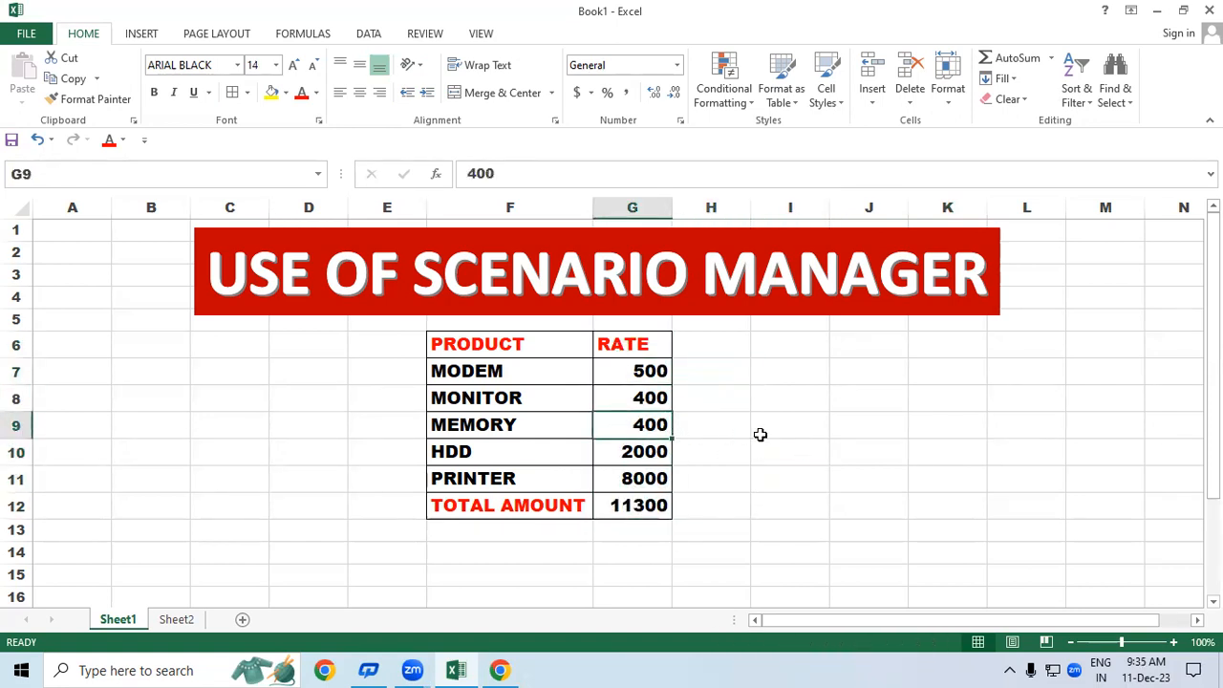
left_click(760, 434)
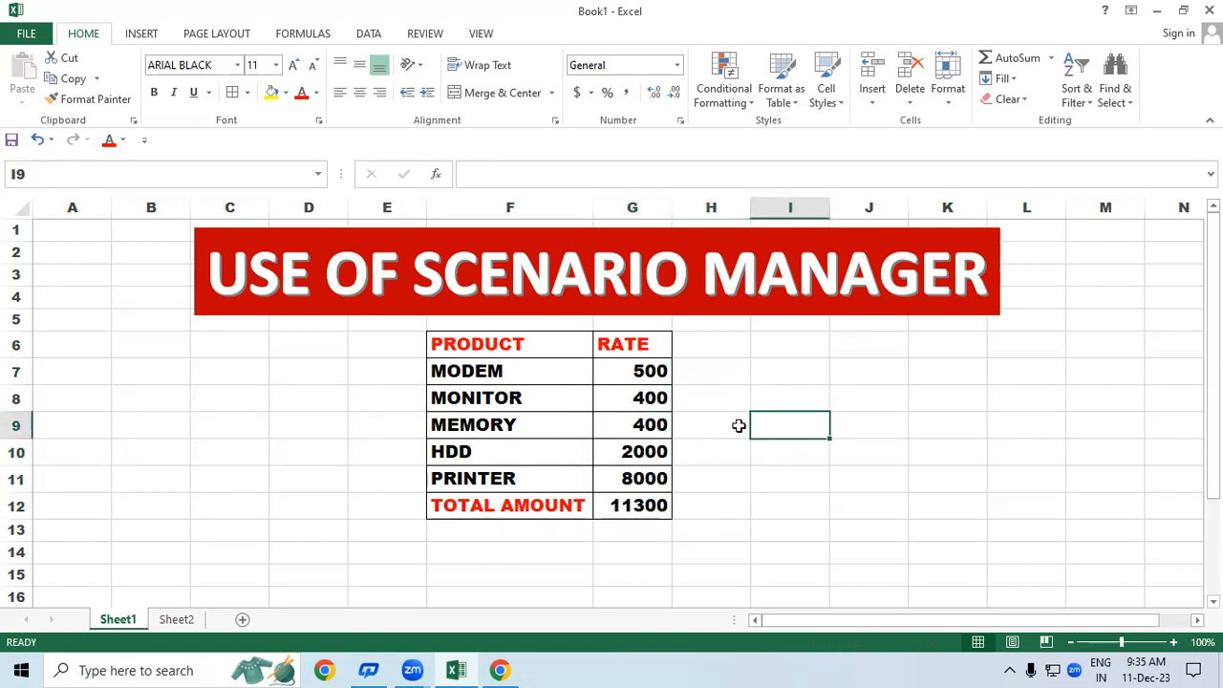
left_click(477, 367)
left_click(638, 371)
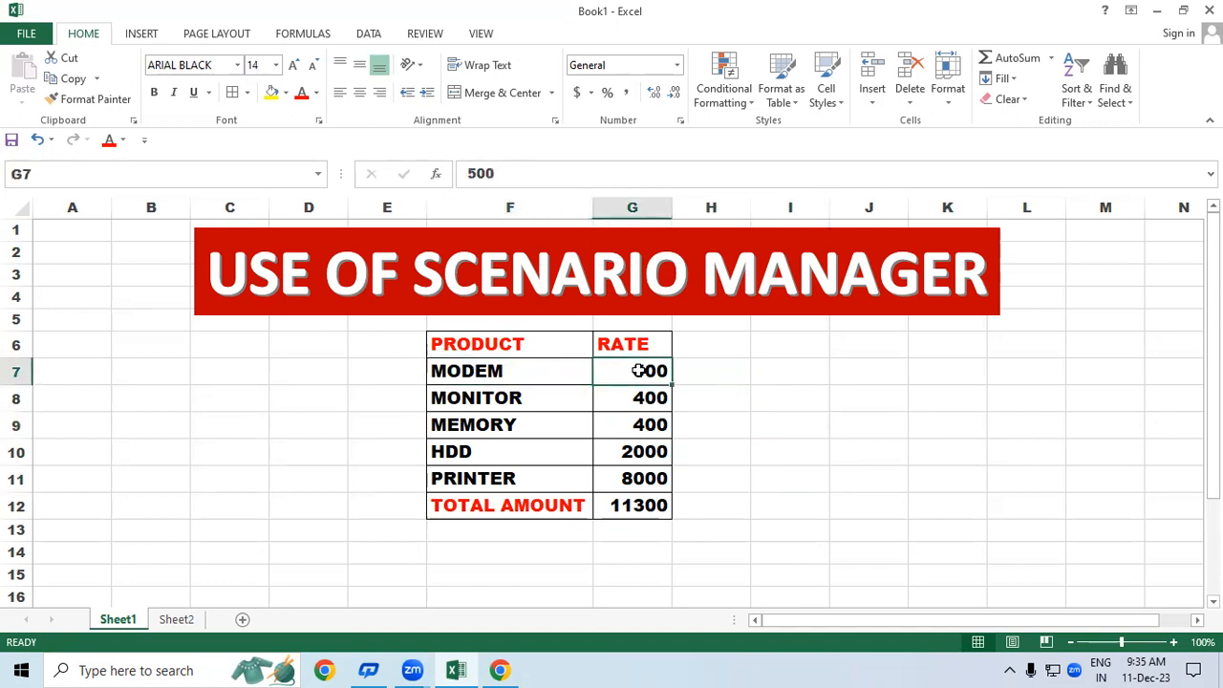
left_click(865, 401)
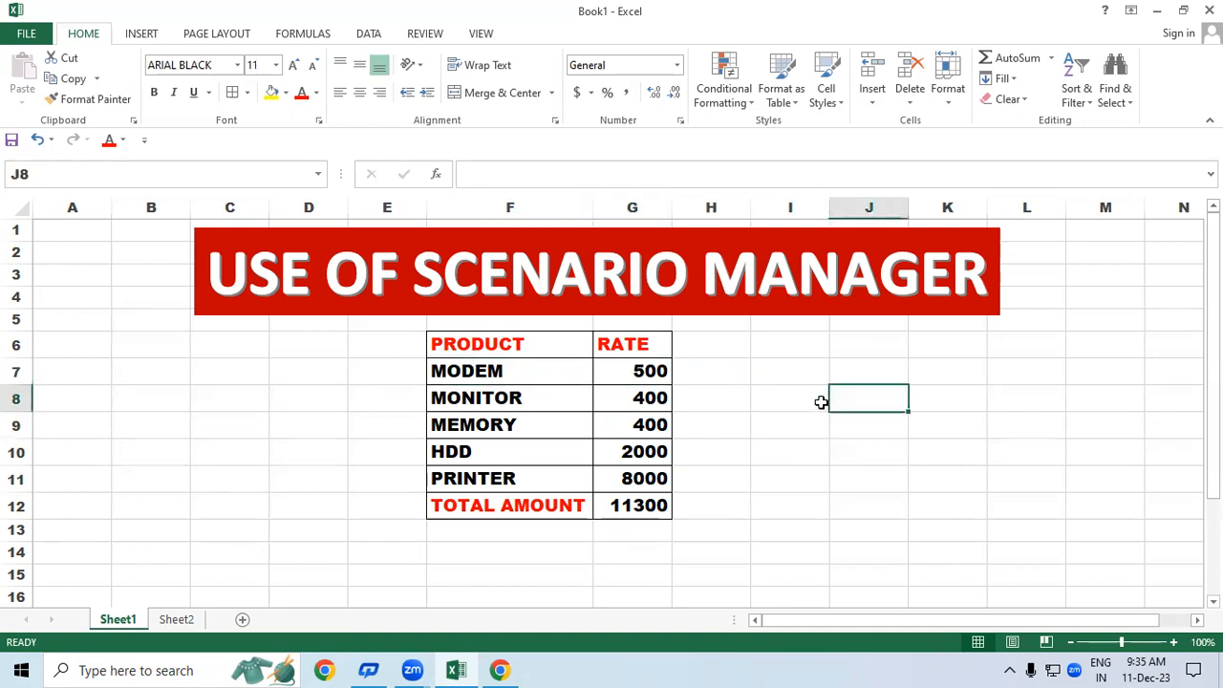
left_click(819, 452)
left_click(646, 374)
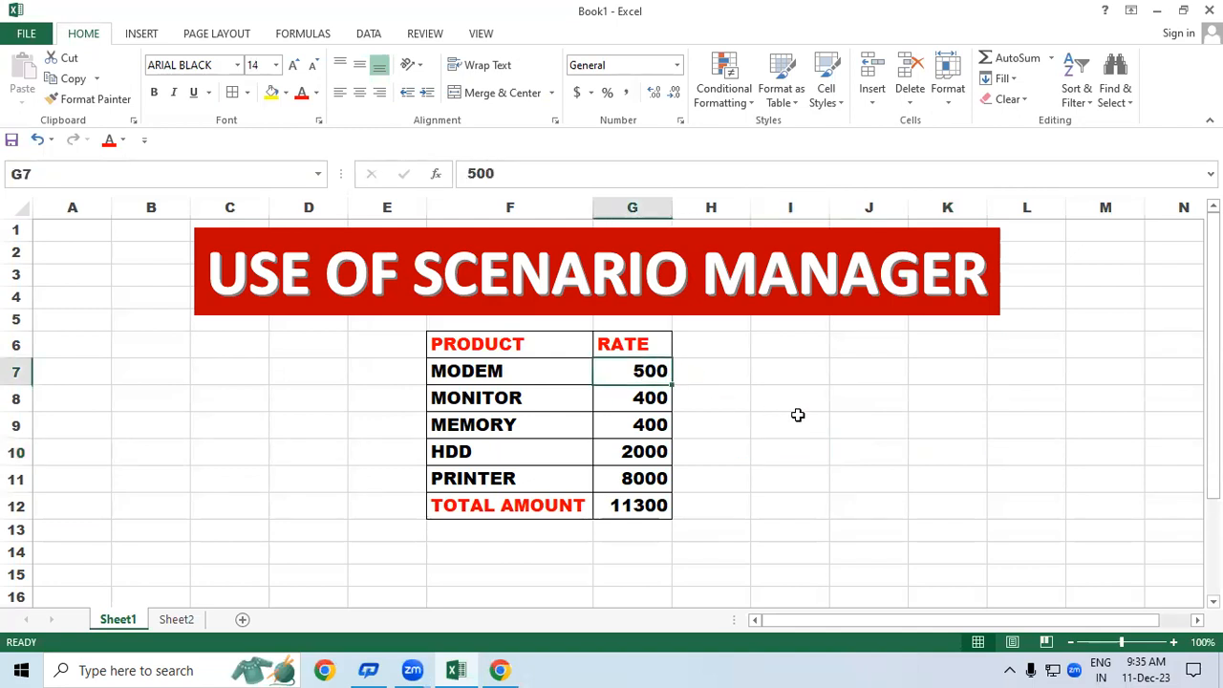
left_click(798, 415)
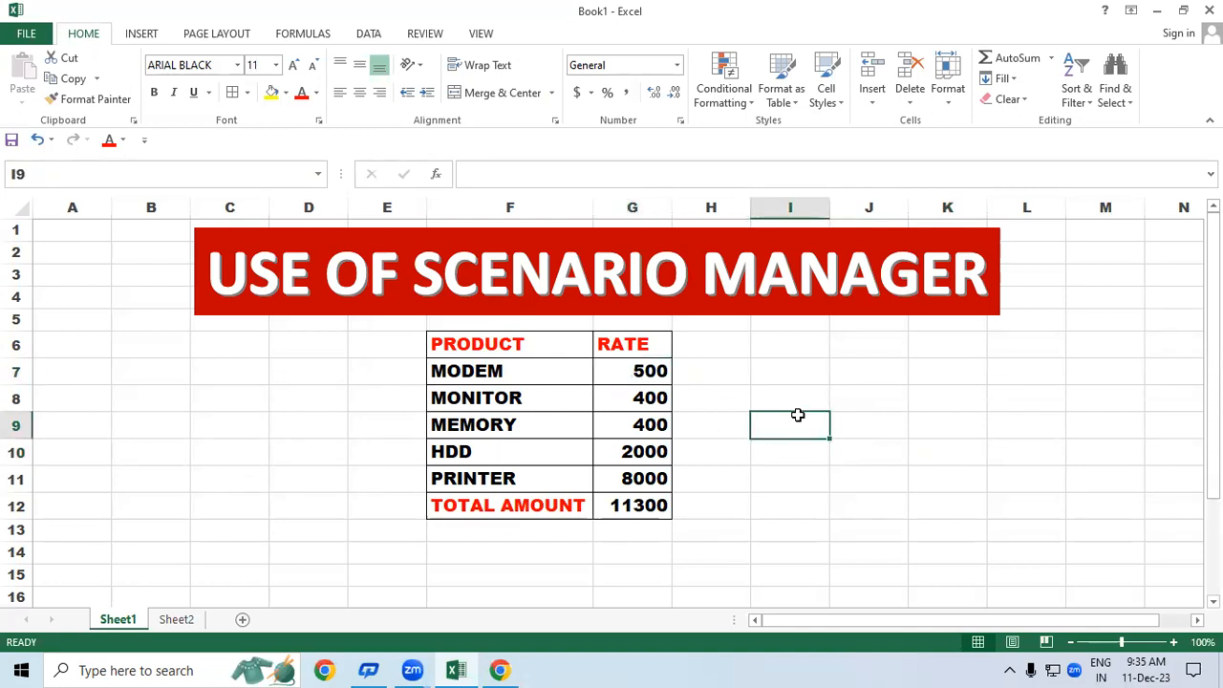
left_click(770, 401)
left_click_drag(540, 366, 656, 480)
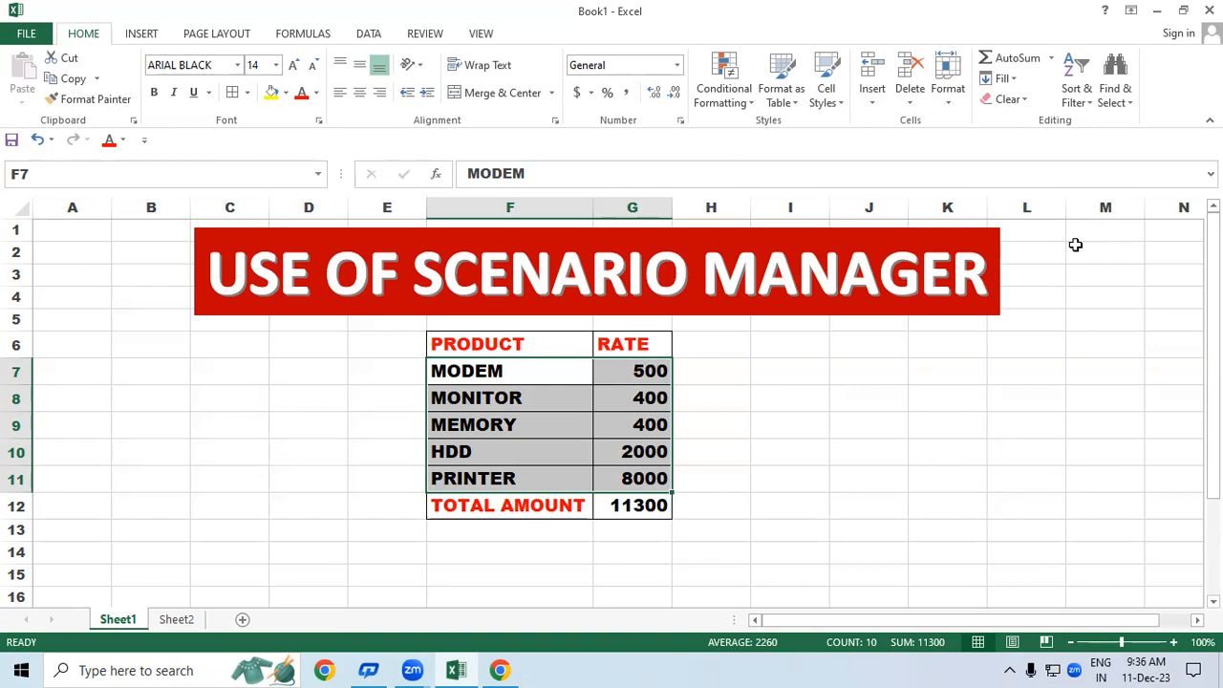
left_click(868, 508)
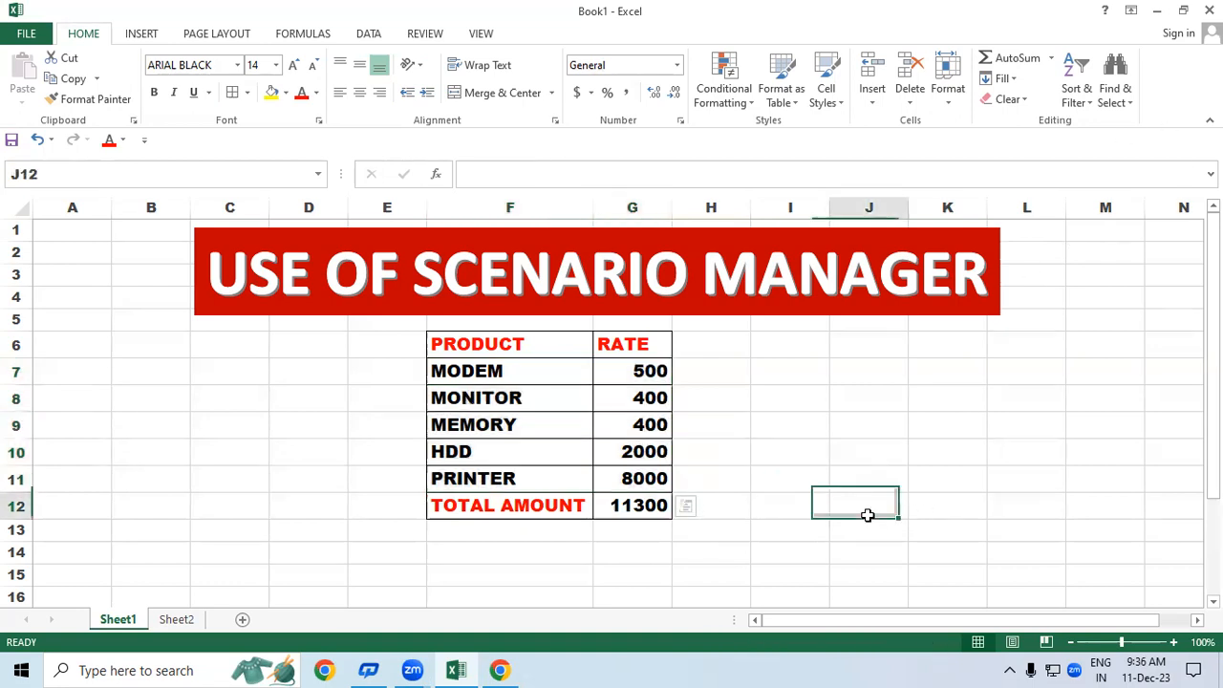
Center the product rates in G7:G11 horizontally
left_click_drag(631, 371, 627, 477)
left_click(359, 92)
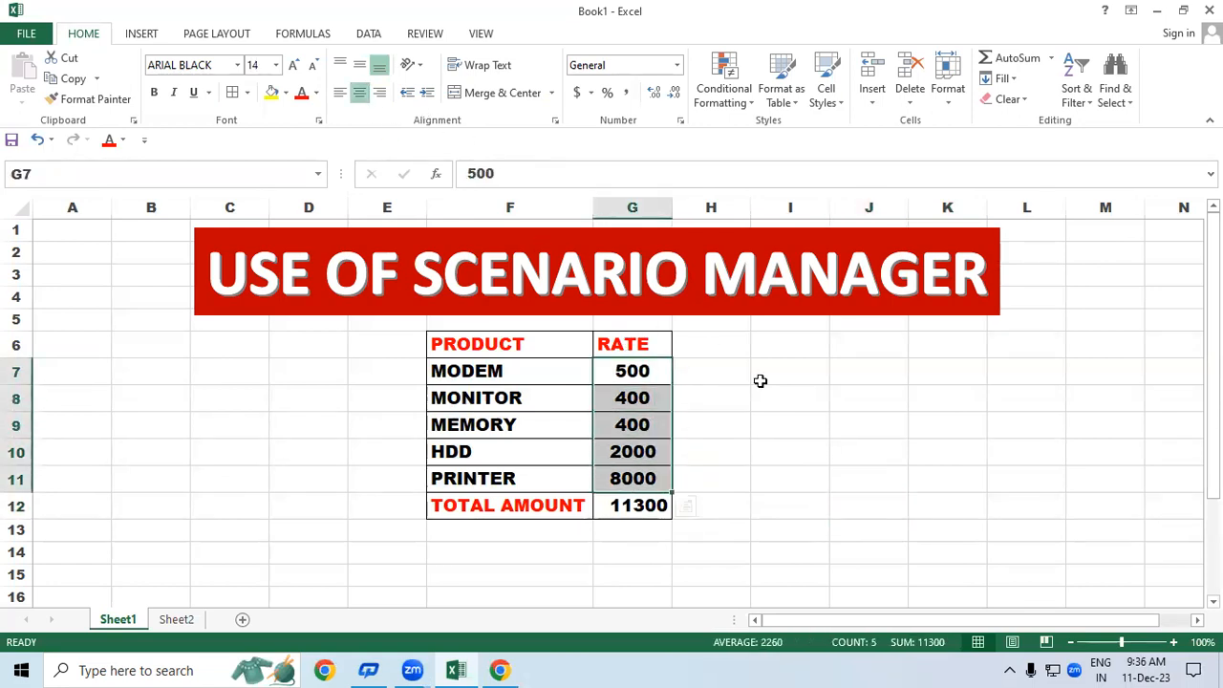
left_click(782, 387)
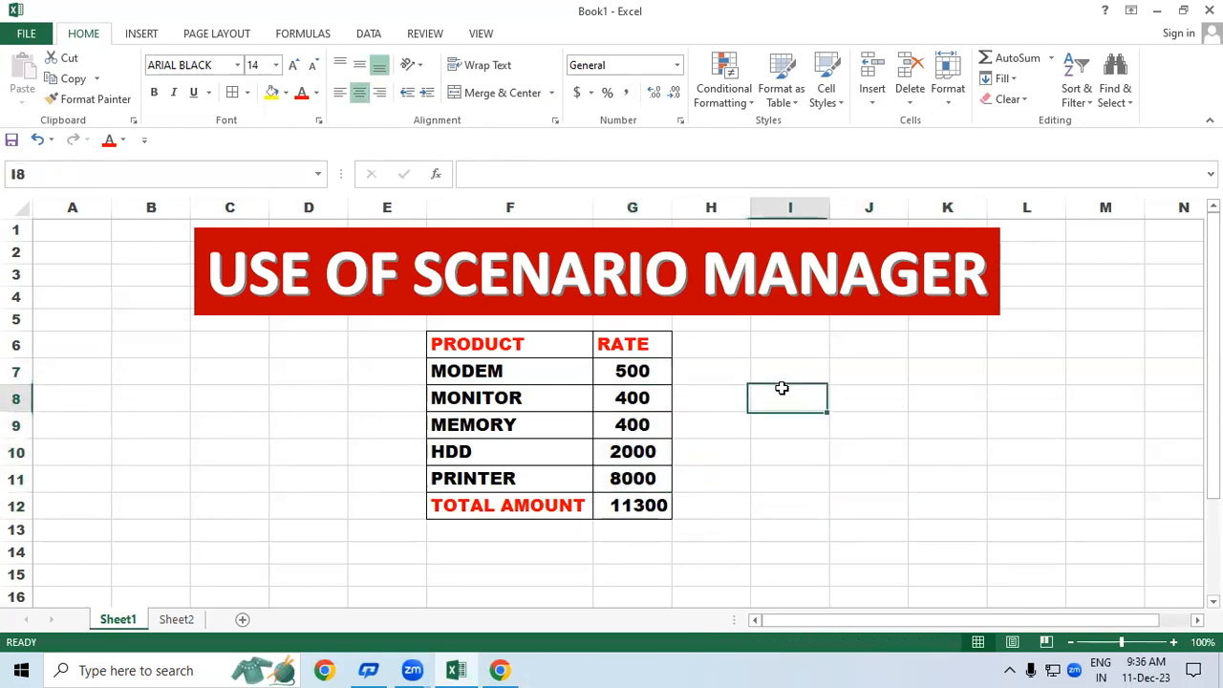
left_click(972, 415)
Left-align the rates and the total amount in G7:G12
left_click_drag(610, 370, 657, 511)
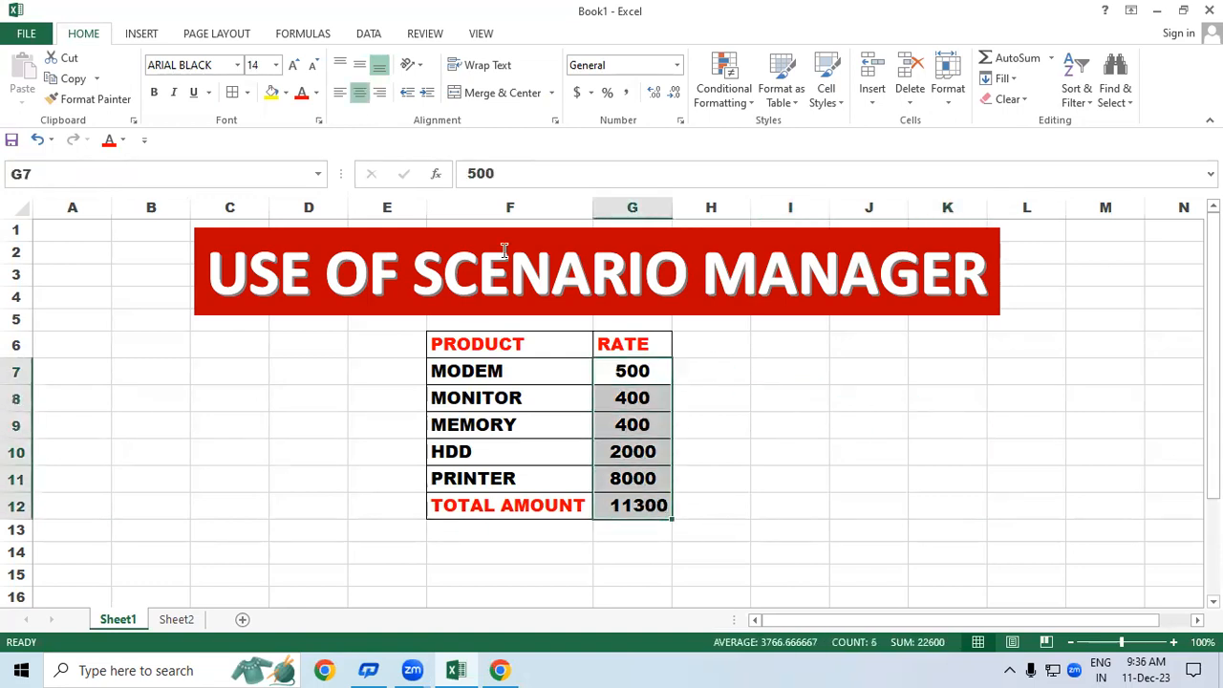
left_click(339, 92)
left_click(883, 475)
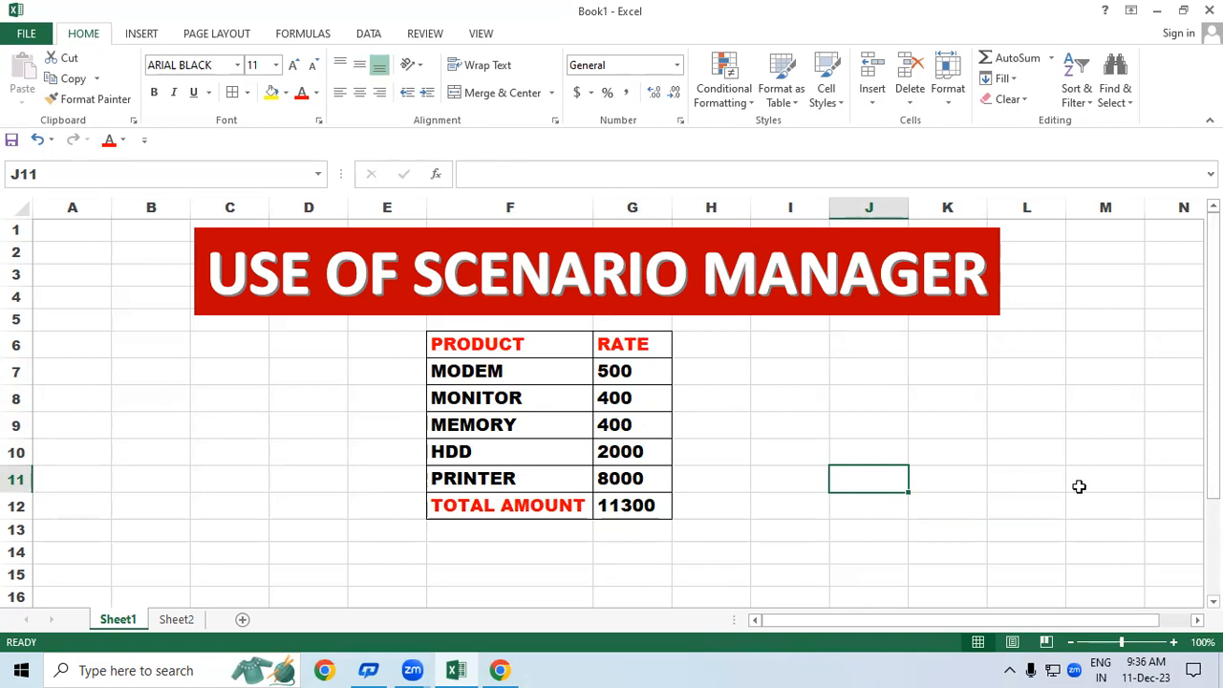
left_click(960, 464)
Review the product names and their rates in rows 7 to 11 of the table
left_click_drag(464, 365, 643, 478)
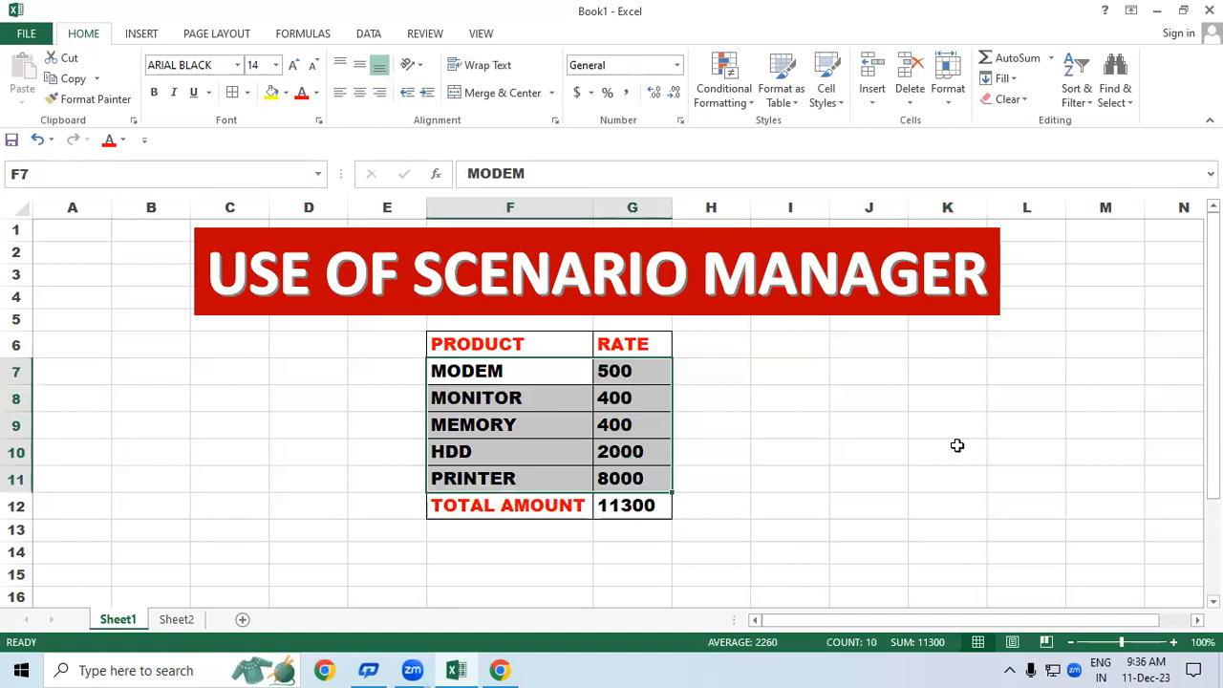
left_click(956, 445)
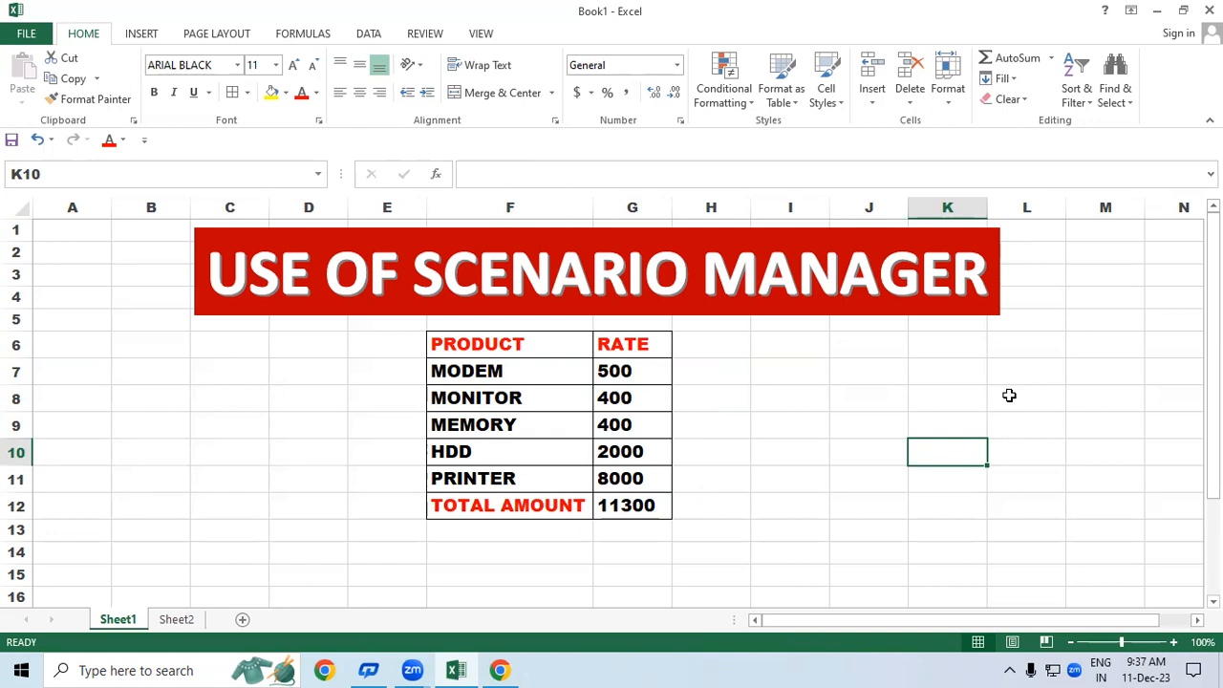
left_click(624, 378)
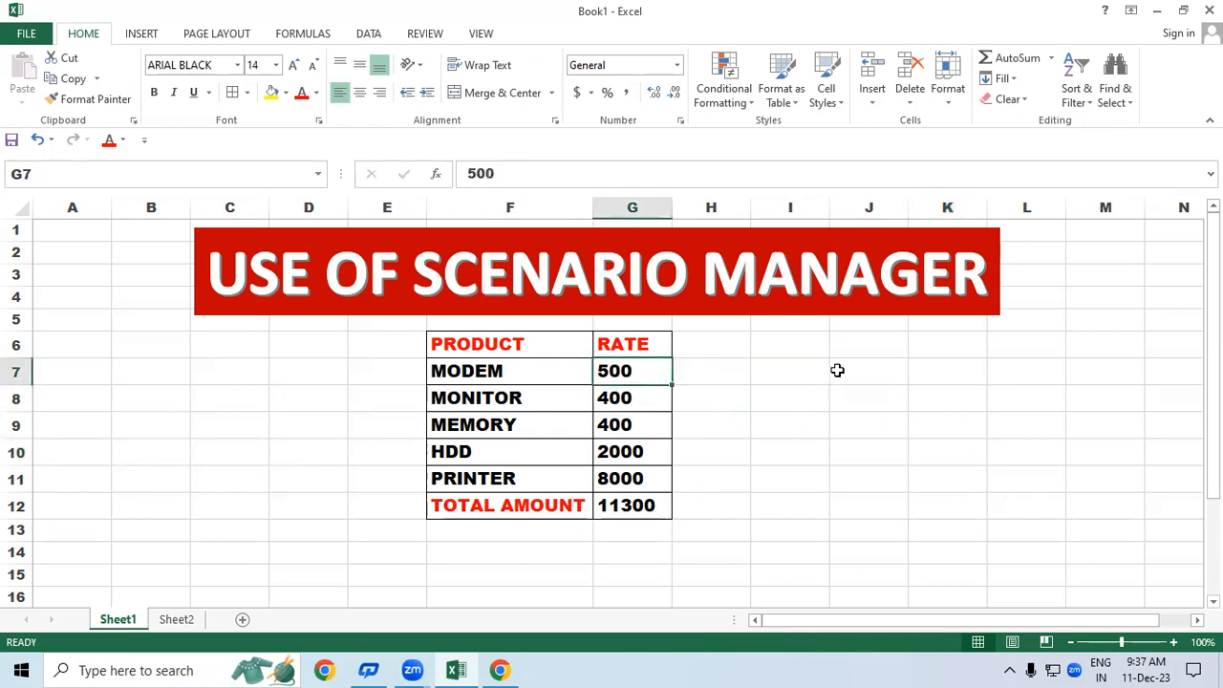
left_click(873, 373)
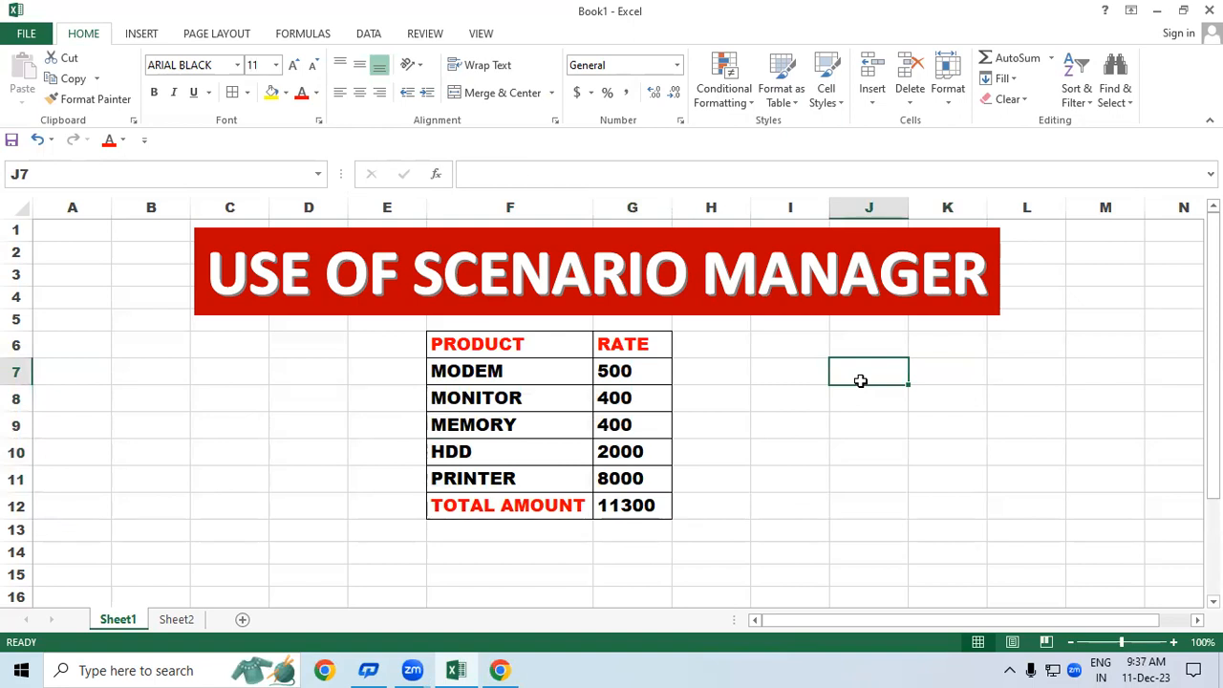
left_click(618, 400)
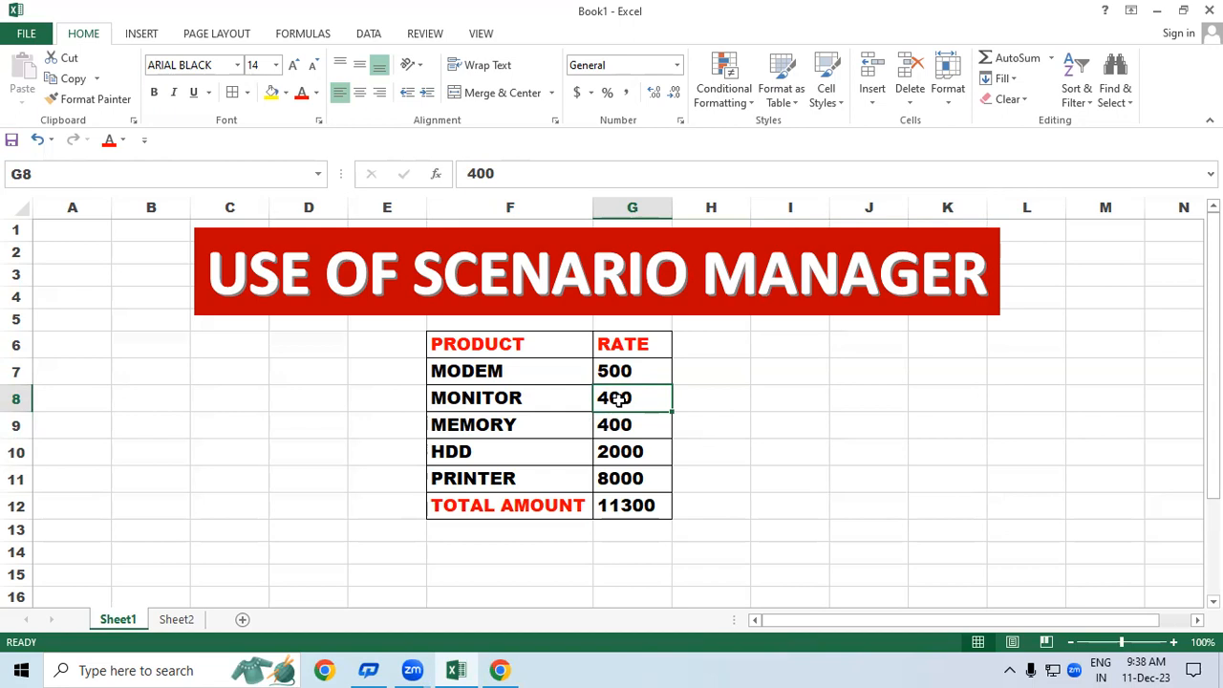
left_click_drag(551, 380, 578, 395)
left_click(543, 455)
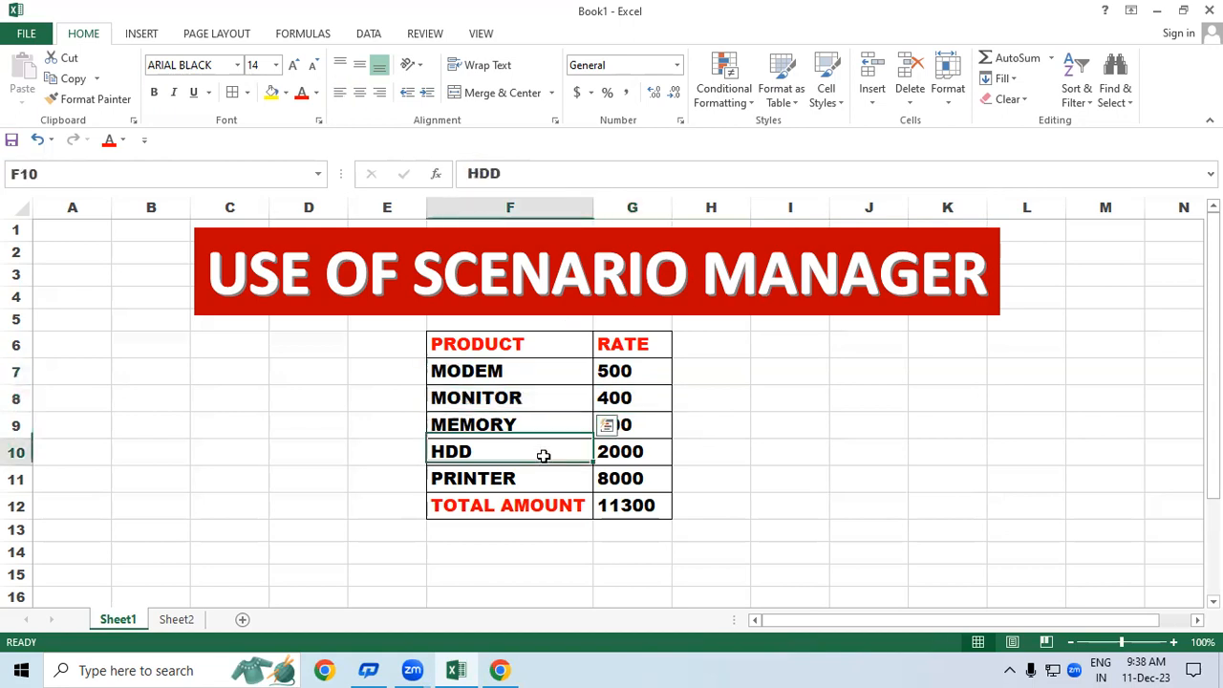
left_click(527, 368)
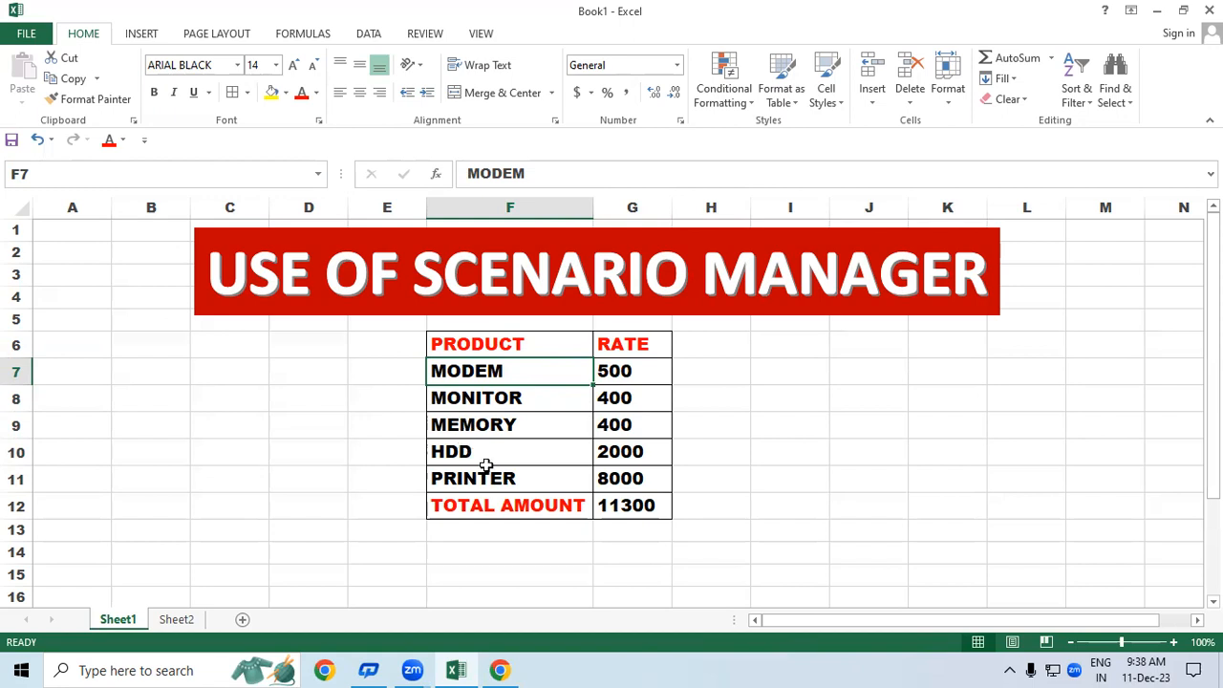
left_click(757, 479)
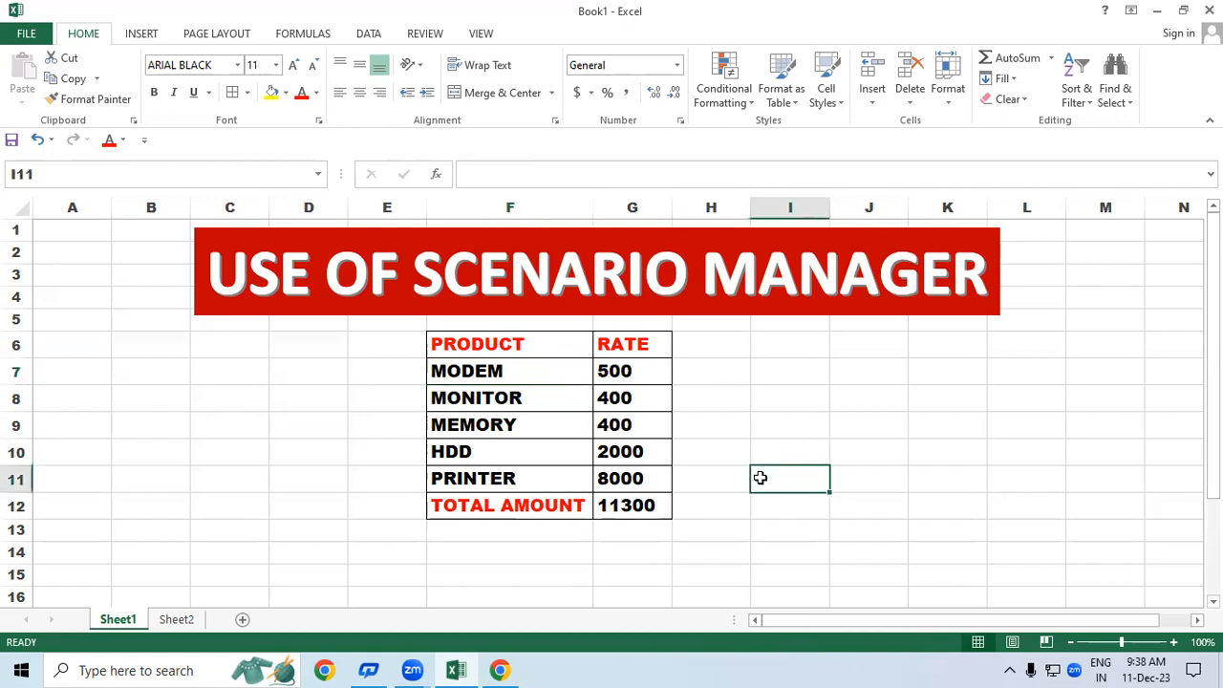
left_click(754, 380)
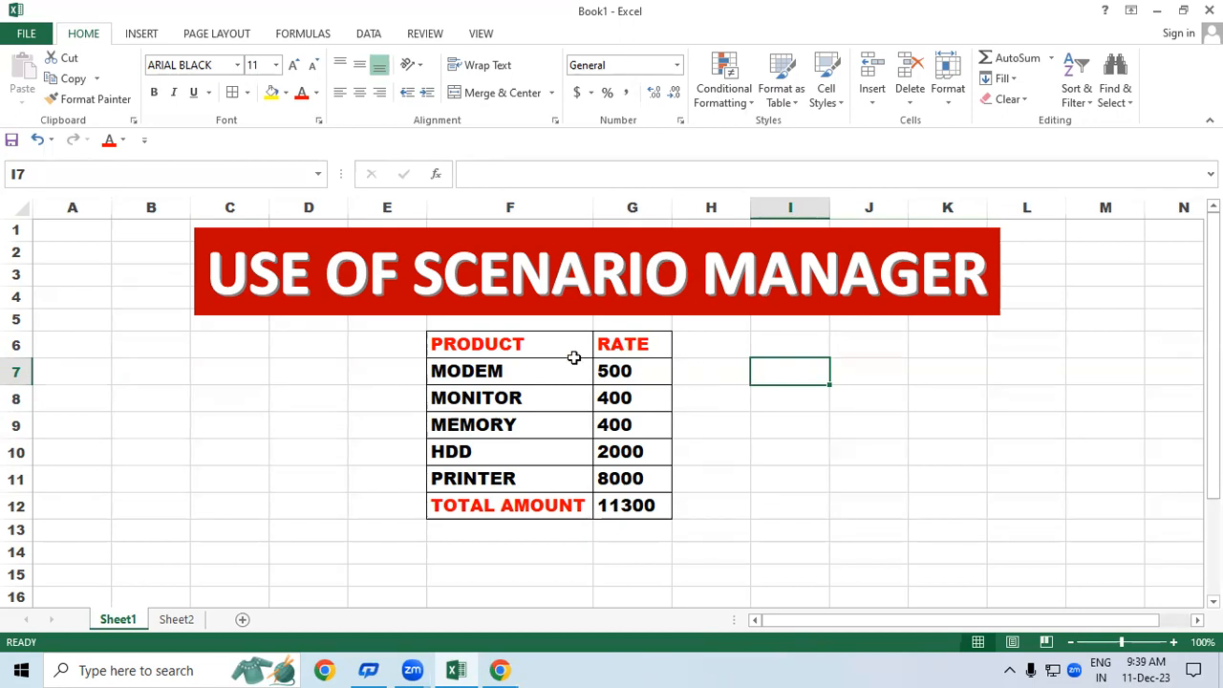
left_click_drag(573, 362, 656, 458)
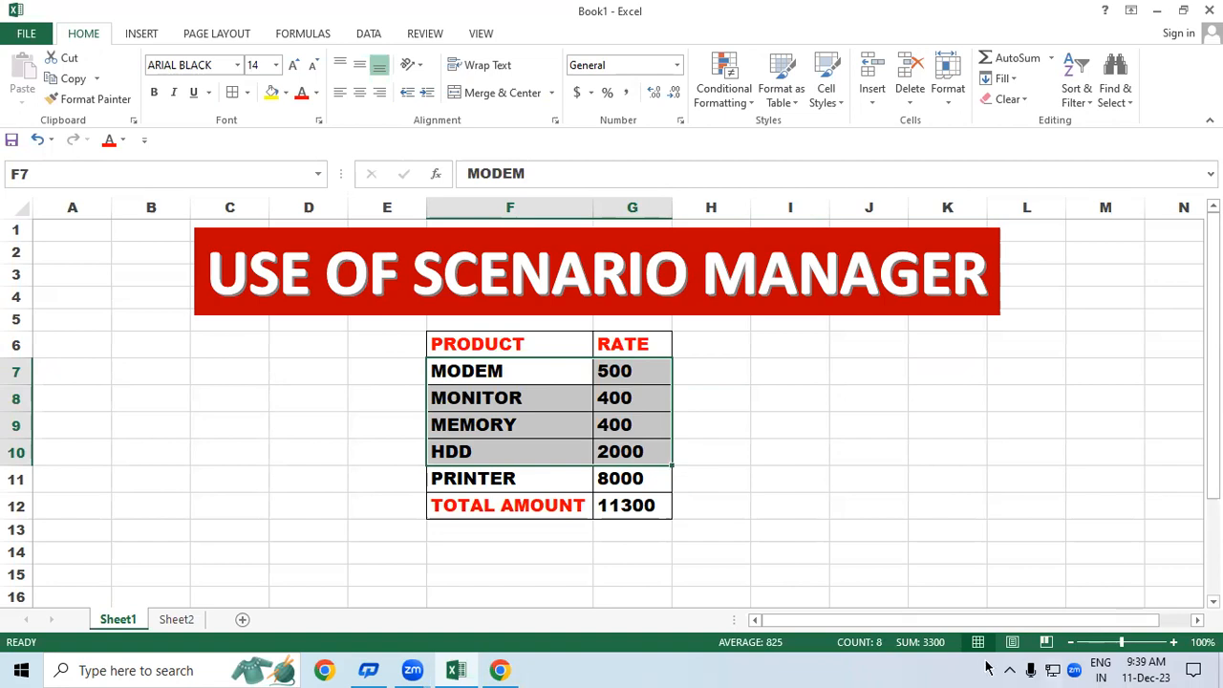
left_click(827, 472)
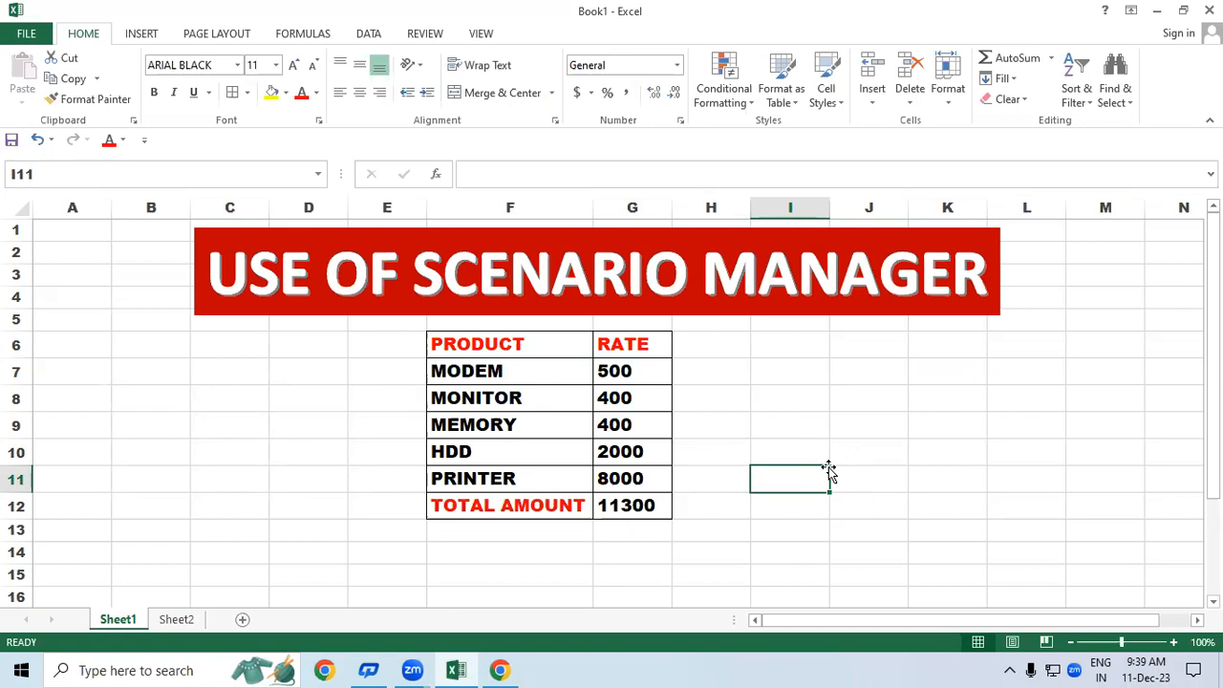
left_click(952, 395)
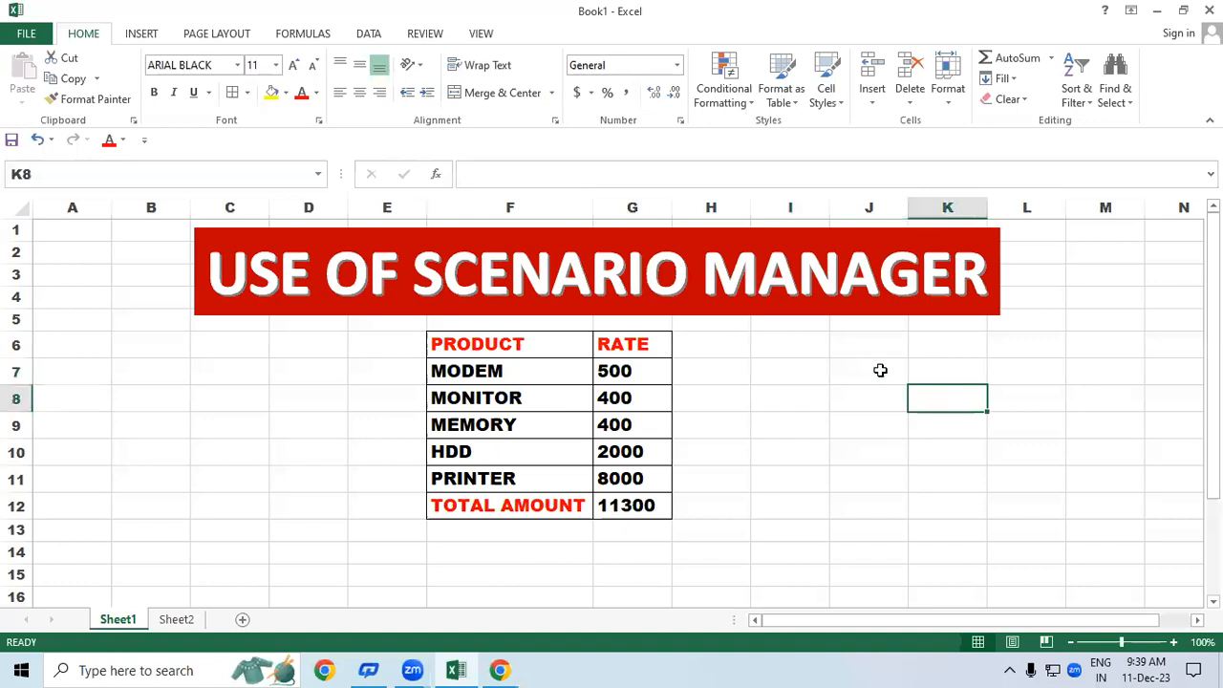
Select the product names and rates in F7:G11 and open the Scenario Manager beside the table
left_click_drag(530, 371, 560, 395)
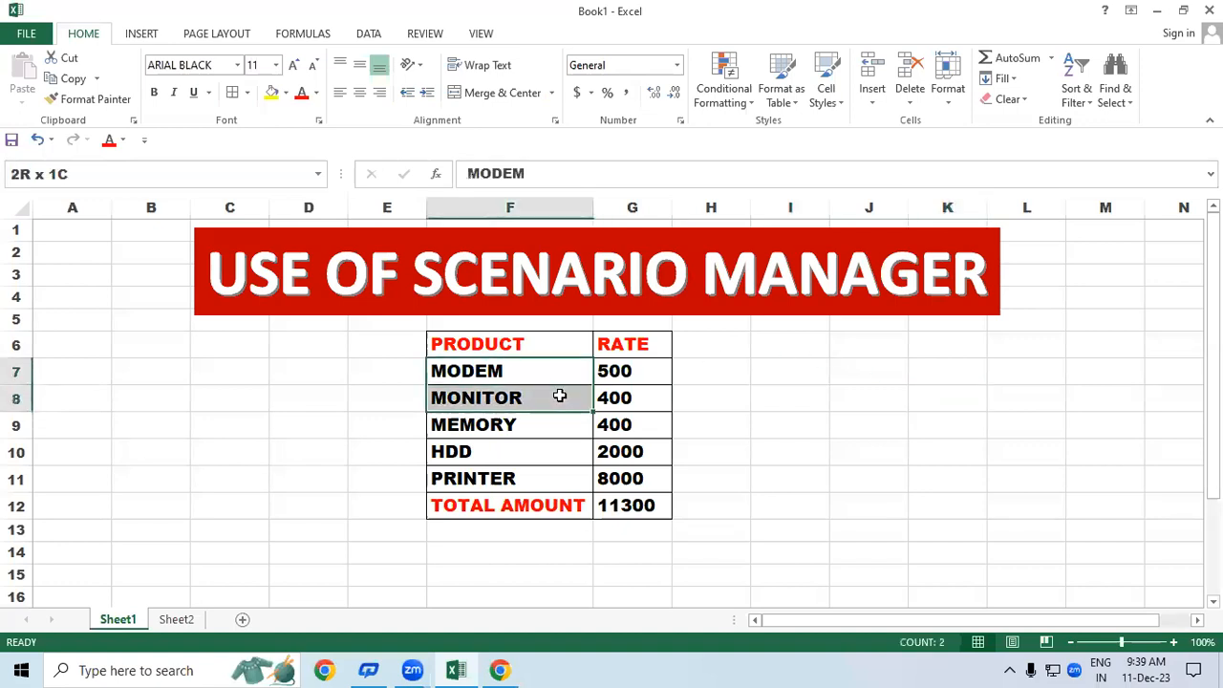
left_click_drag(559, 395, 650, 478)
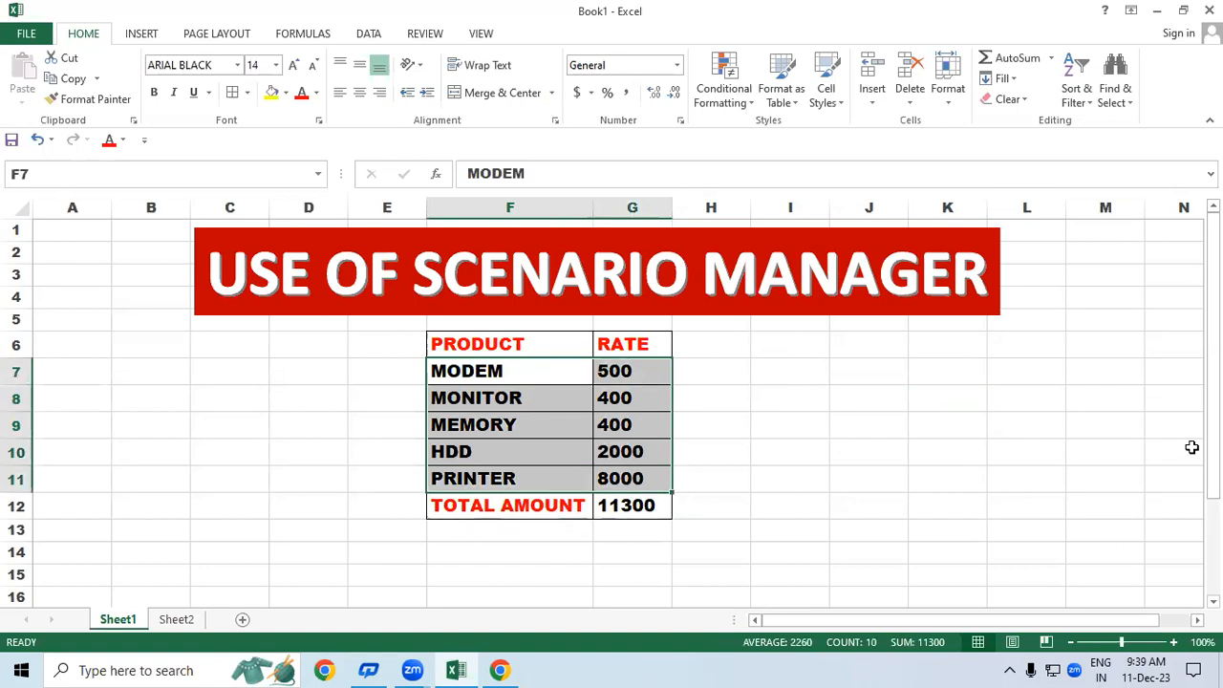
left_click(842, 85)
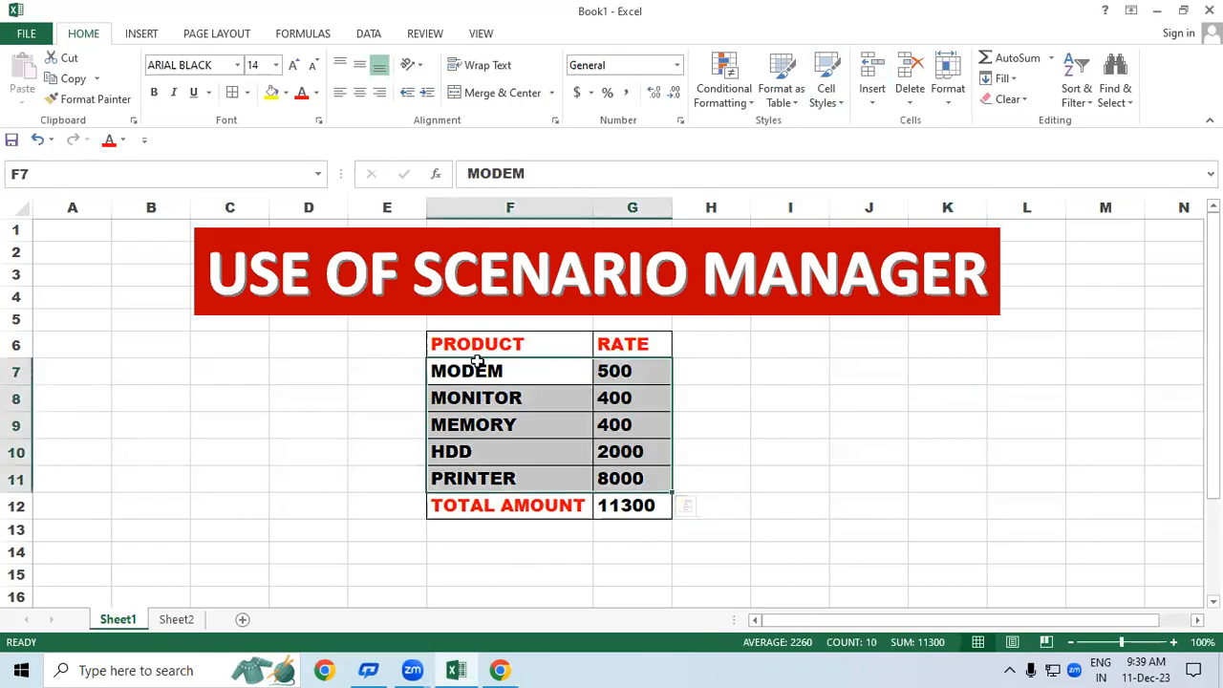
left_click(368, 33)
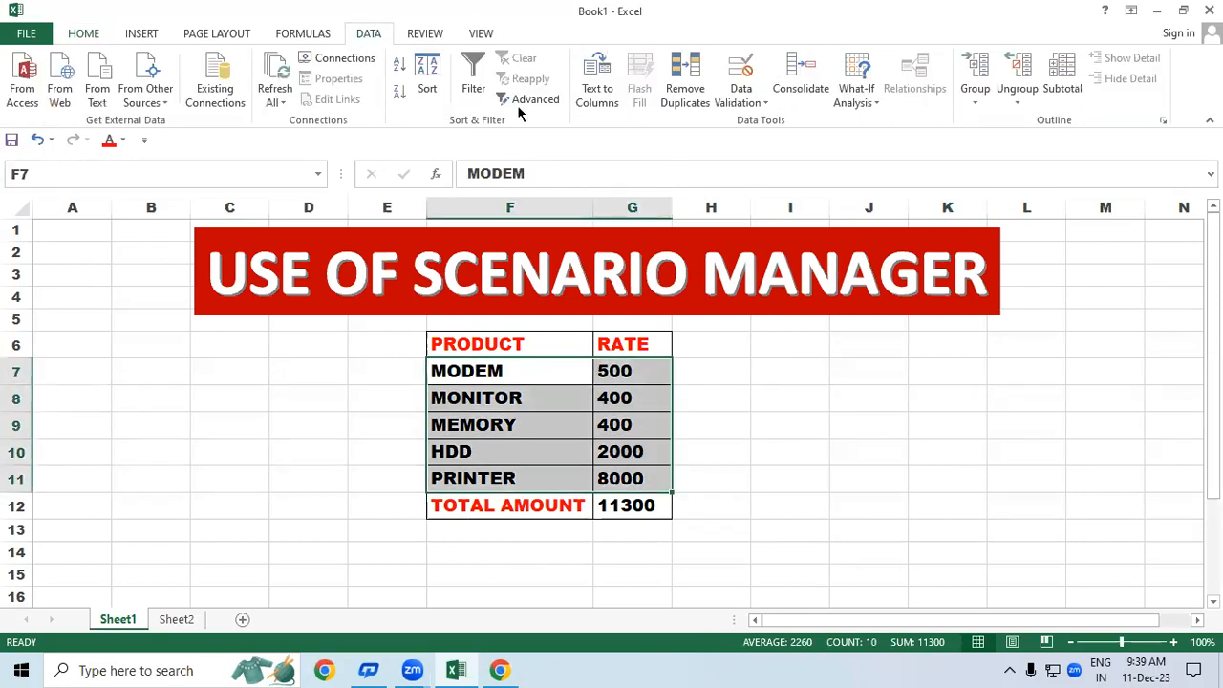
left_click(858, 91)
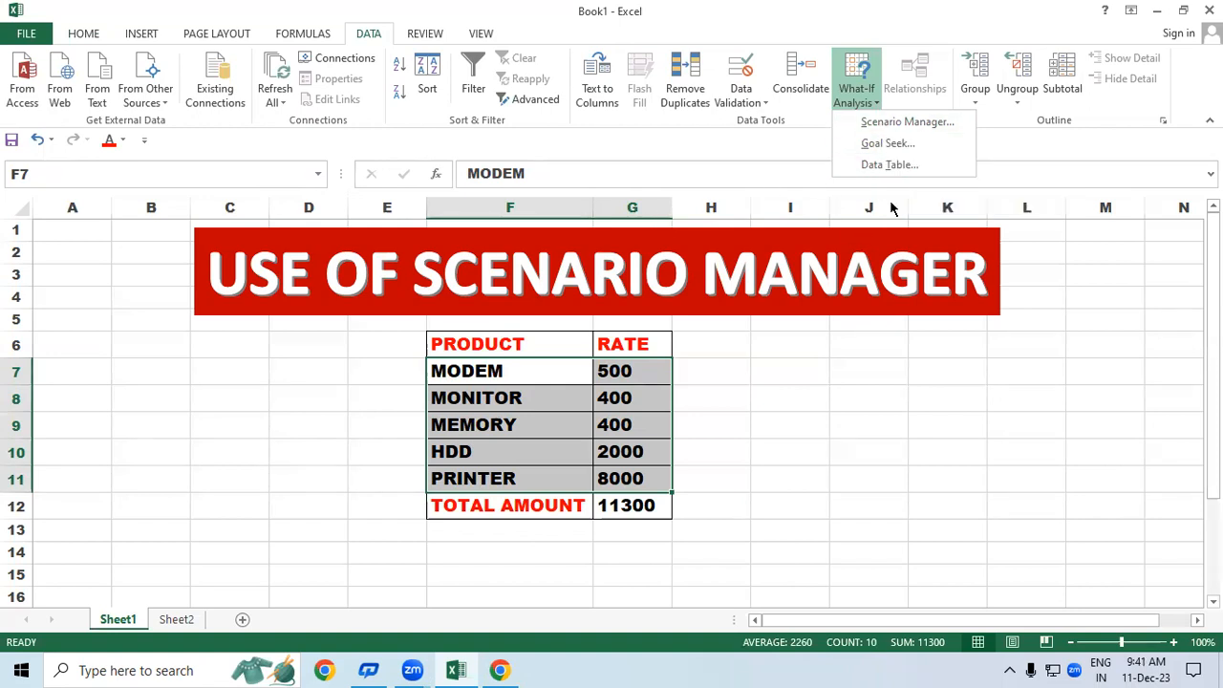
left_click(893, 123)
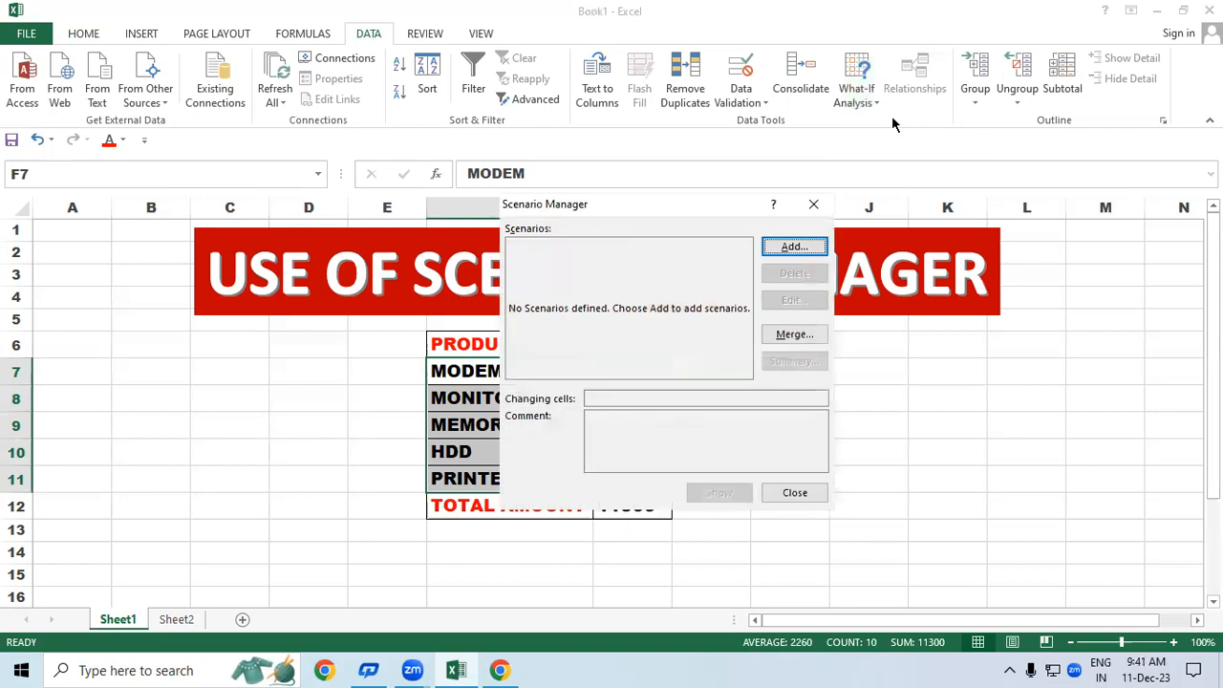
left_click_drag(644, 208, 835, 247)
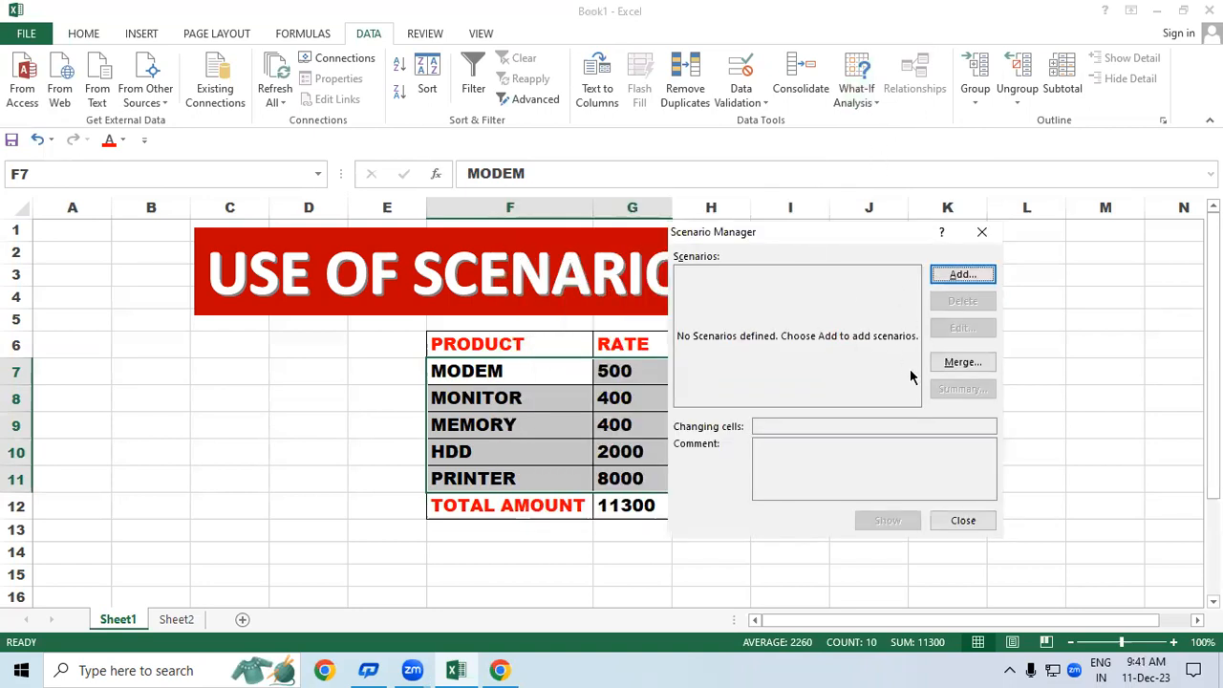
Add a scenario named MAX with F7:G11 as changing cells and an empty comment
left_click(974, 276)
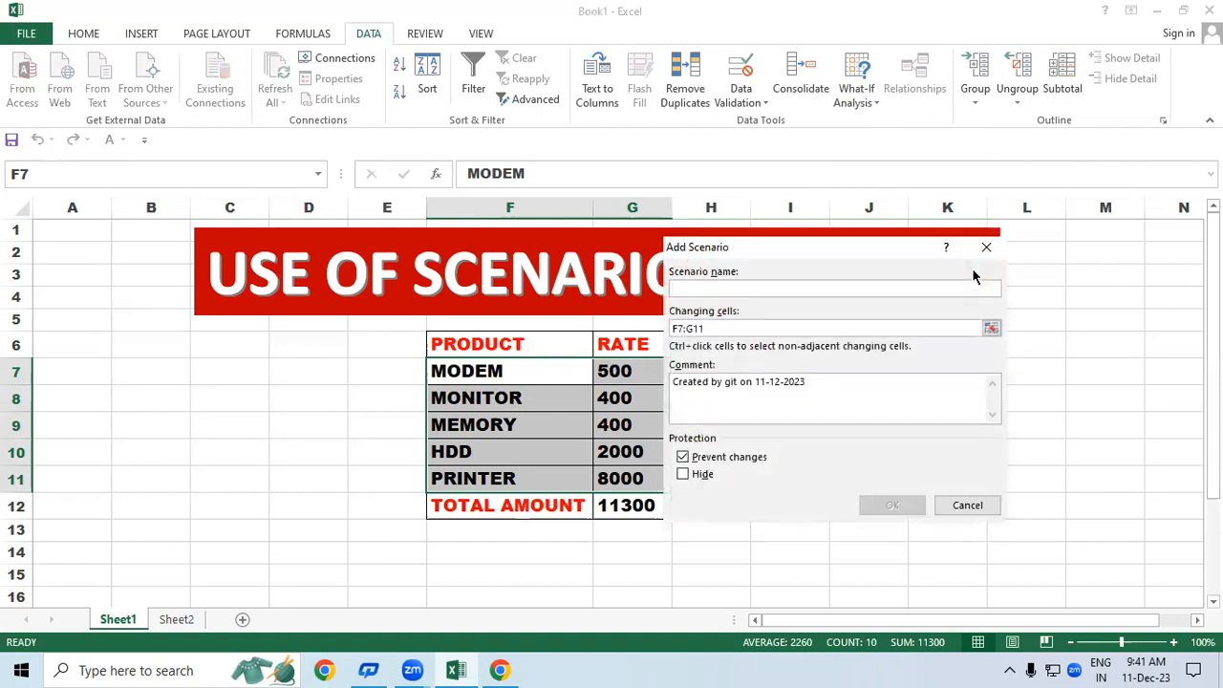
left_click(817, 383)
key("BackSpace")
key("BackSpace")
key("BackSpace")
key("BackSpace")
key("BackSpace")
key("BackSpace")
key("BackSpace")
key("BackSpace")
key("BackSpace")
key("BackSpace")
key("BackSpace")
key("BackSpace")
key("BackSpace")
key("BackSpace")
key("BackSpace")
key("BackSpace")
key("BackSpace")
key("BackSpace")
key("BackSpace")
key("BackSpace")
key("BackSpace")
key("BackSpace")
key("BackSpace")
key("BackSpace")
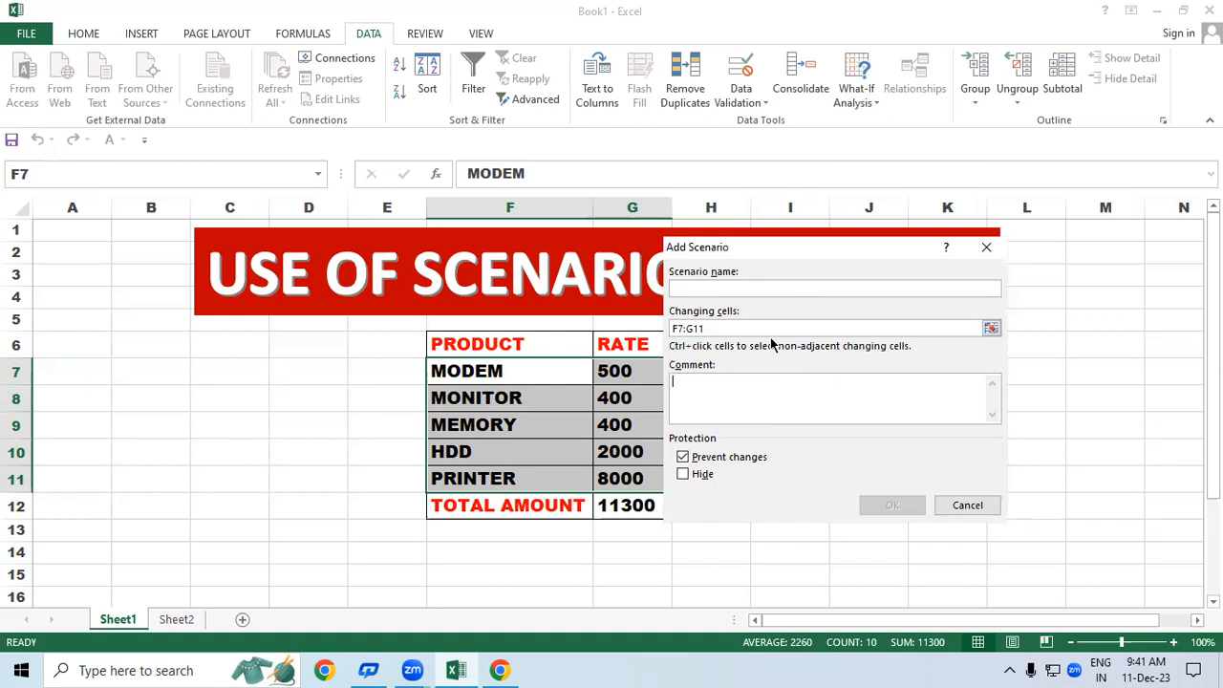
left_click(749, 286)
type("MAX")
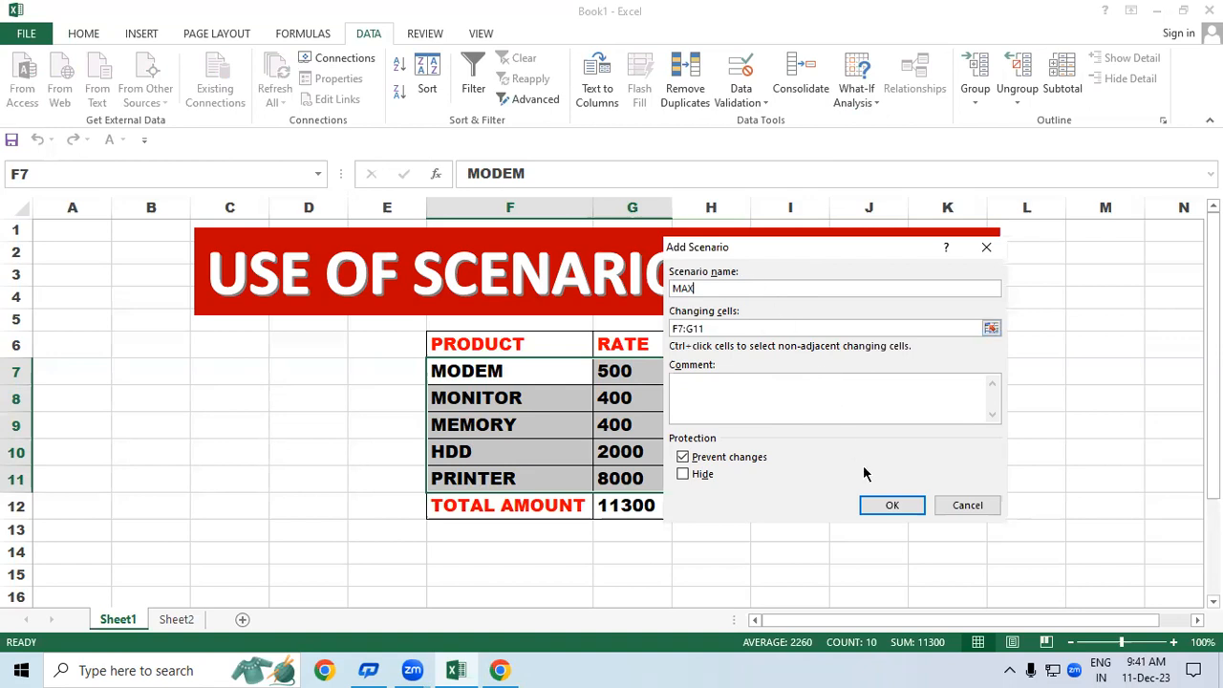
left_click(918, 504)
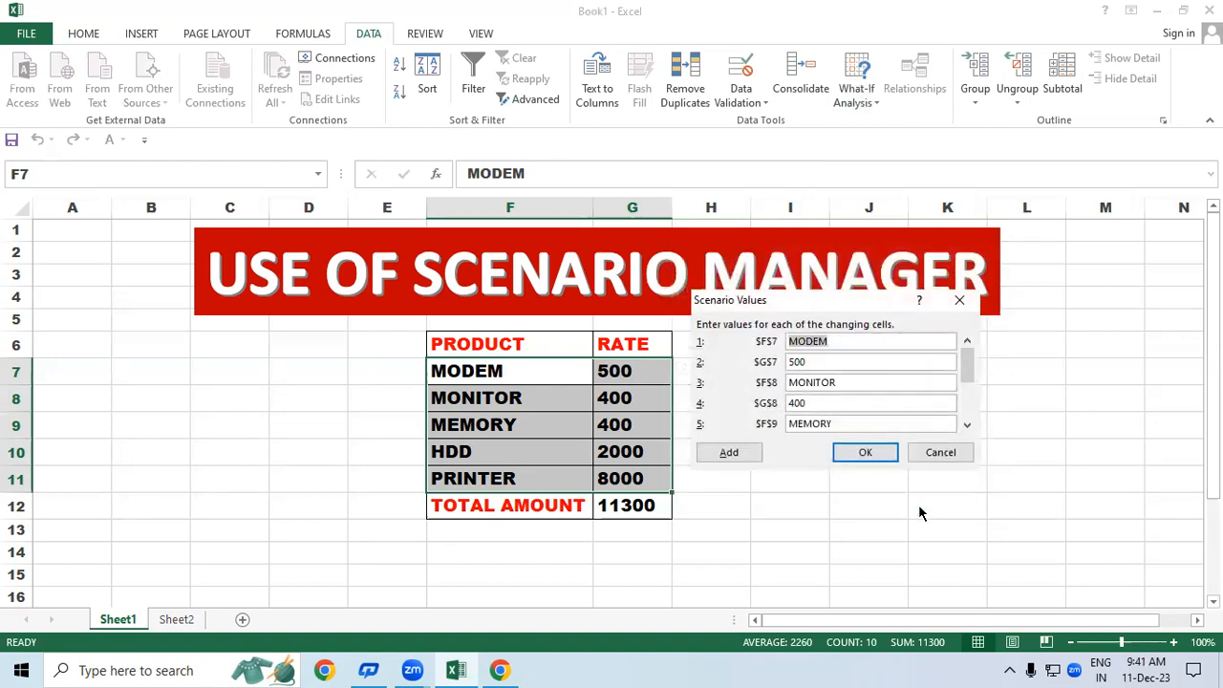
Set the MAX scenario's rates for MODEM (G7) and MONITOR (G8) to 600 each
left_click(817, 361)
key("BackSpace")
key("BackSpace")
key("BackSpace")
type("600")
left_click(818, 402)
key("BackSpace")
key("BackSpace")
key("BackSpace")
type("600")
Set the MAX rates to 500 for MEMORY, 2500 for HDD and 10000 for PRINTER, and save the scenario
left_click(968, 425)
left_click(968, 425)
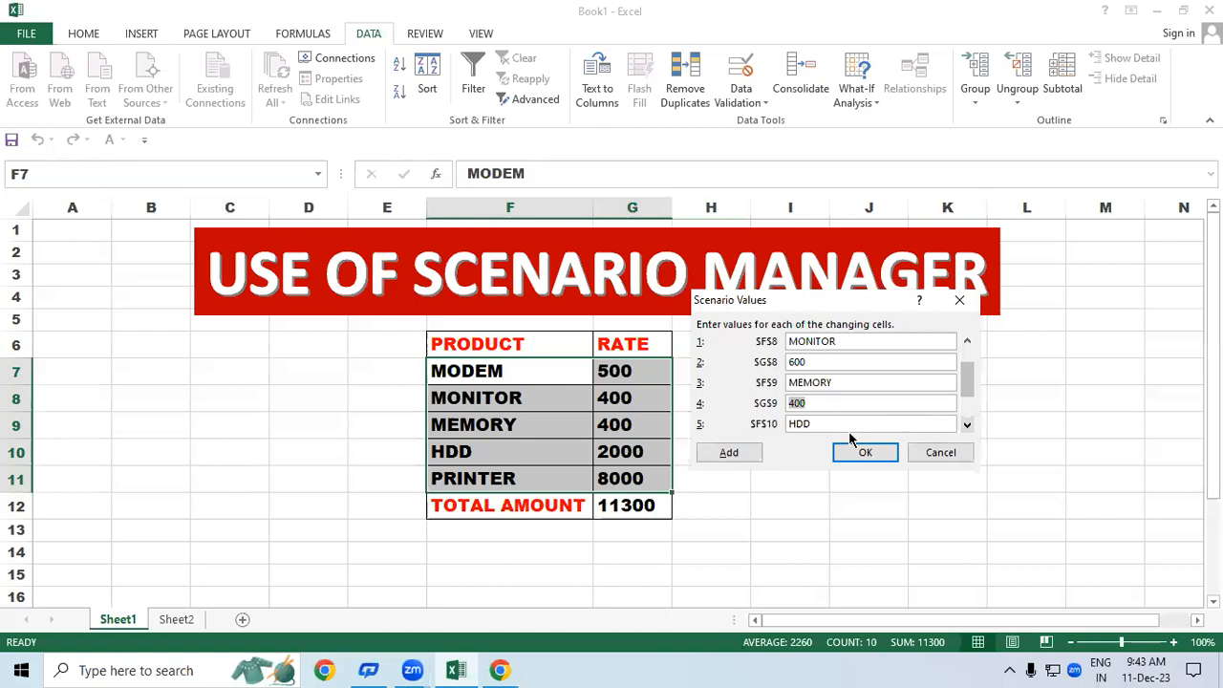
key("BackSpace")
type("500")
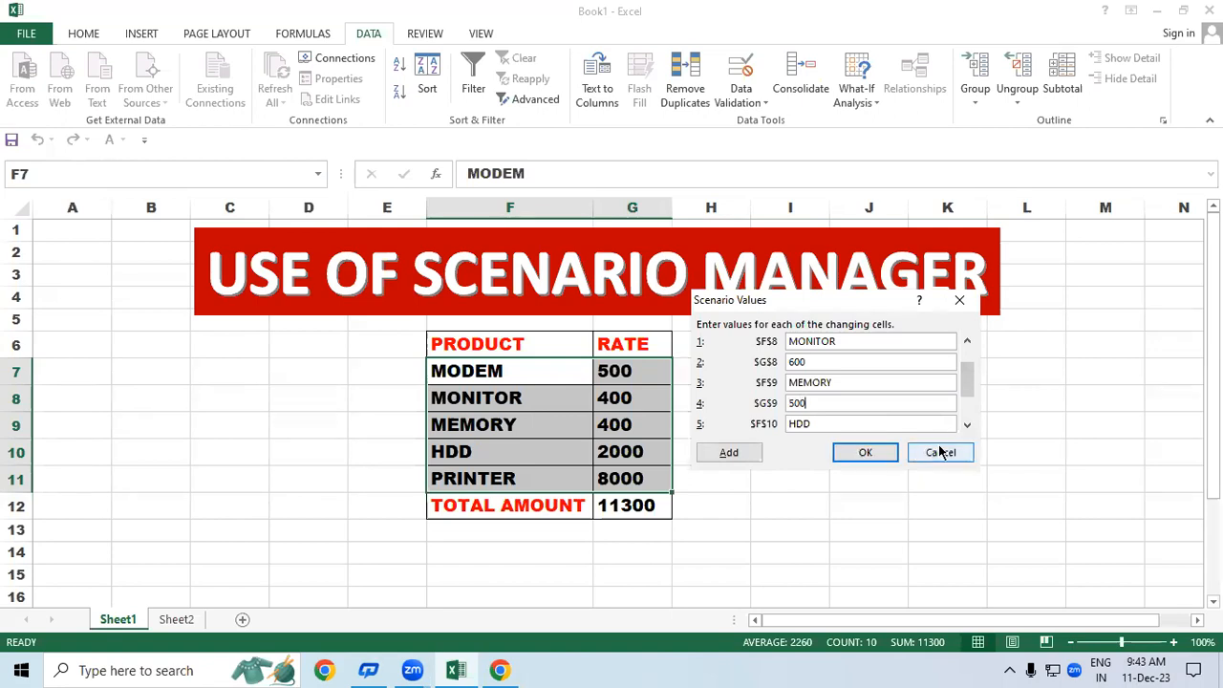
left_click(967, 427)
left_click(966, 427)
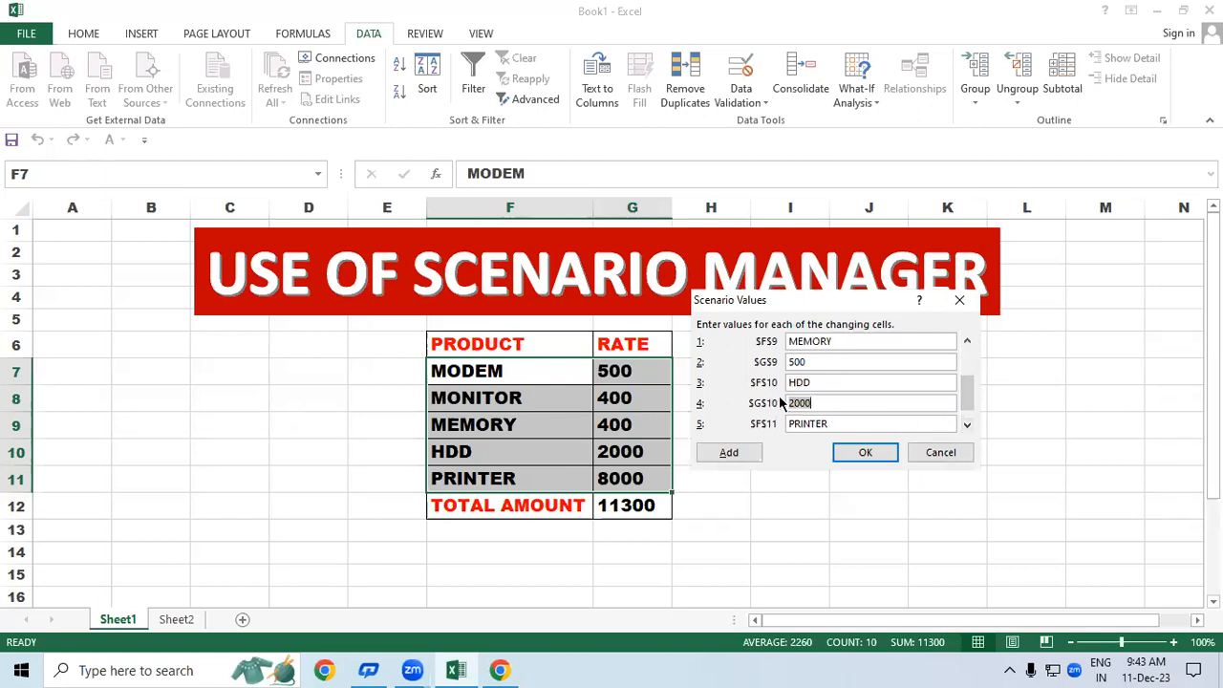
type("2500")
left_click(966, 424)
key("Tab")
type("10000")
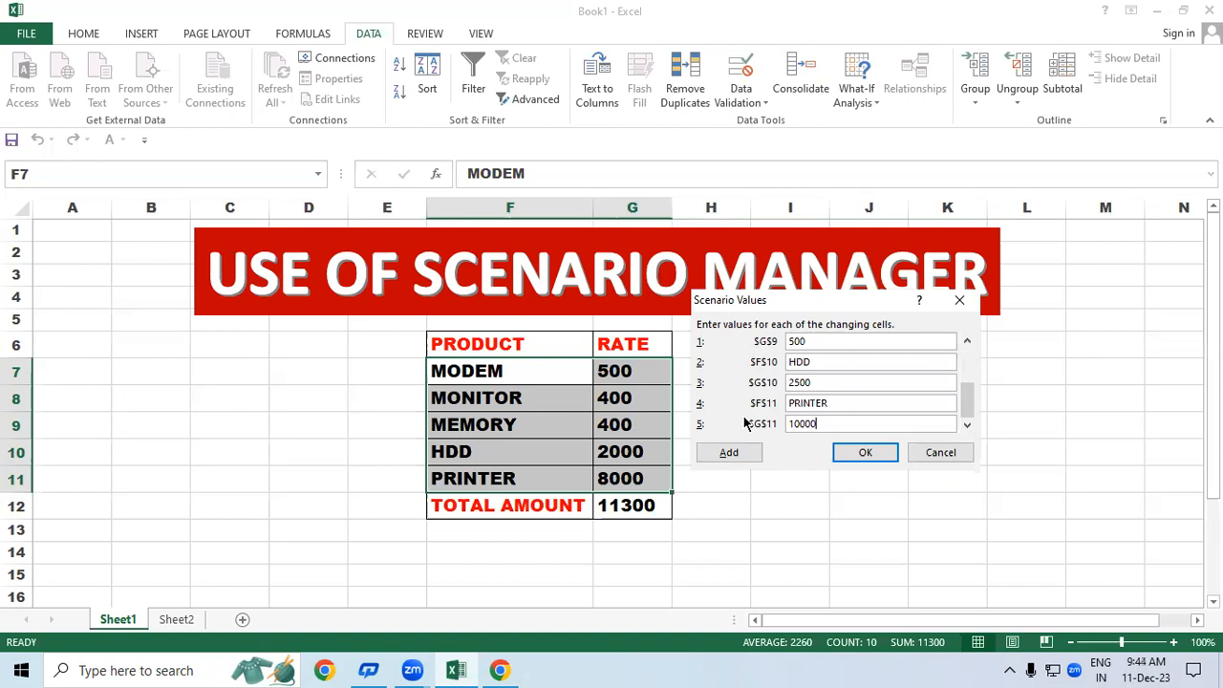
left_click(845, 457)
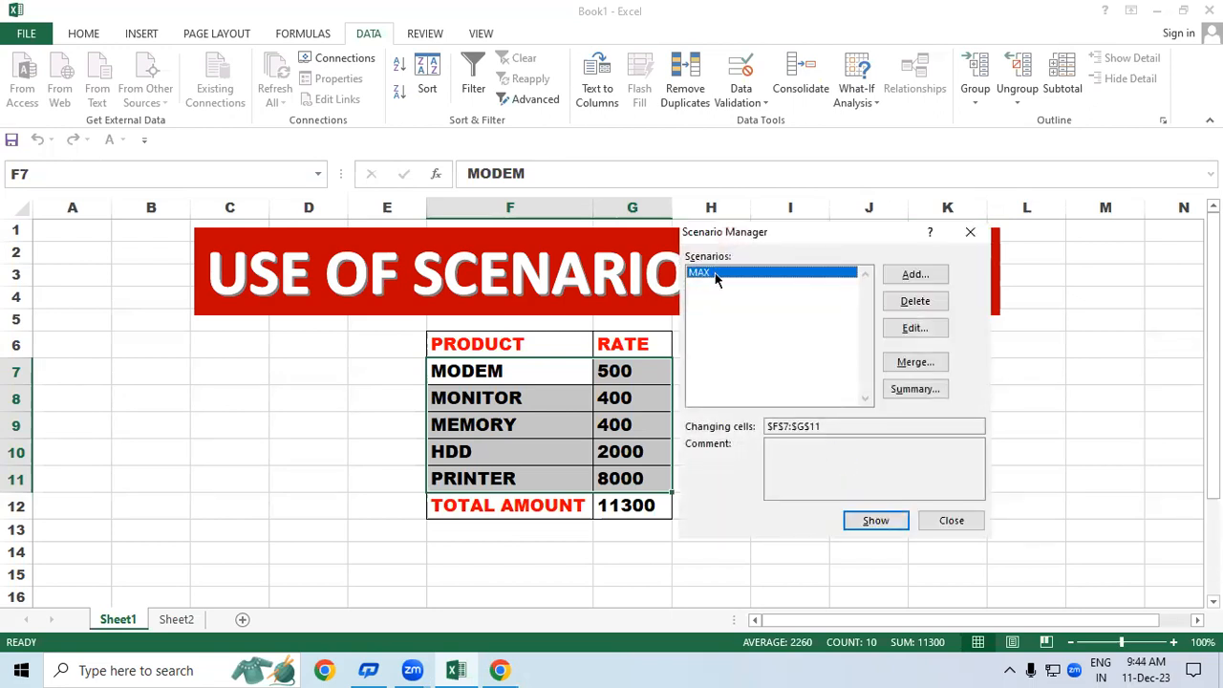
Add a second scenario named MIN with F7:G11 as changing cells
left_click(939, 275)
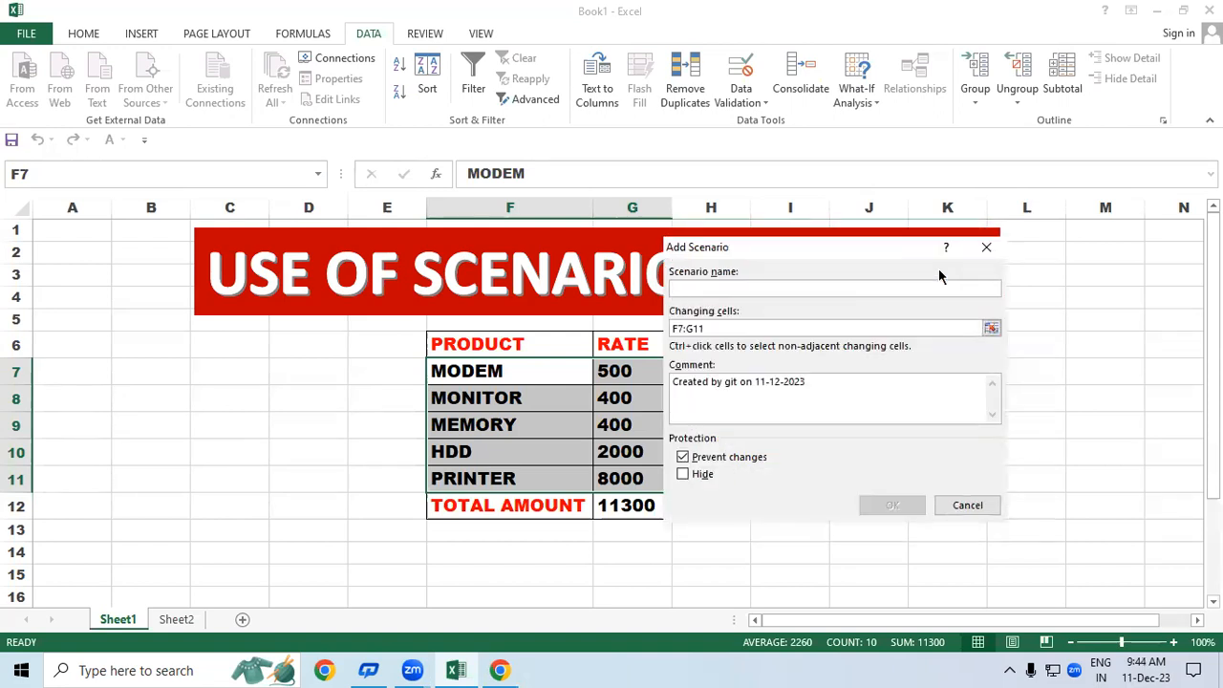
type("MIN")
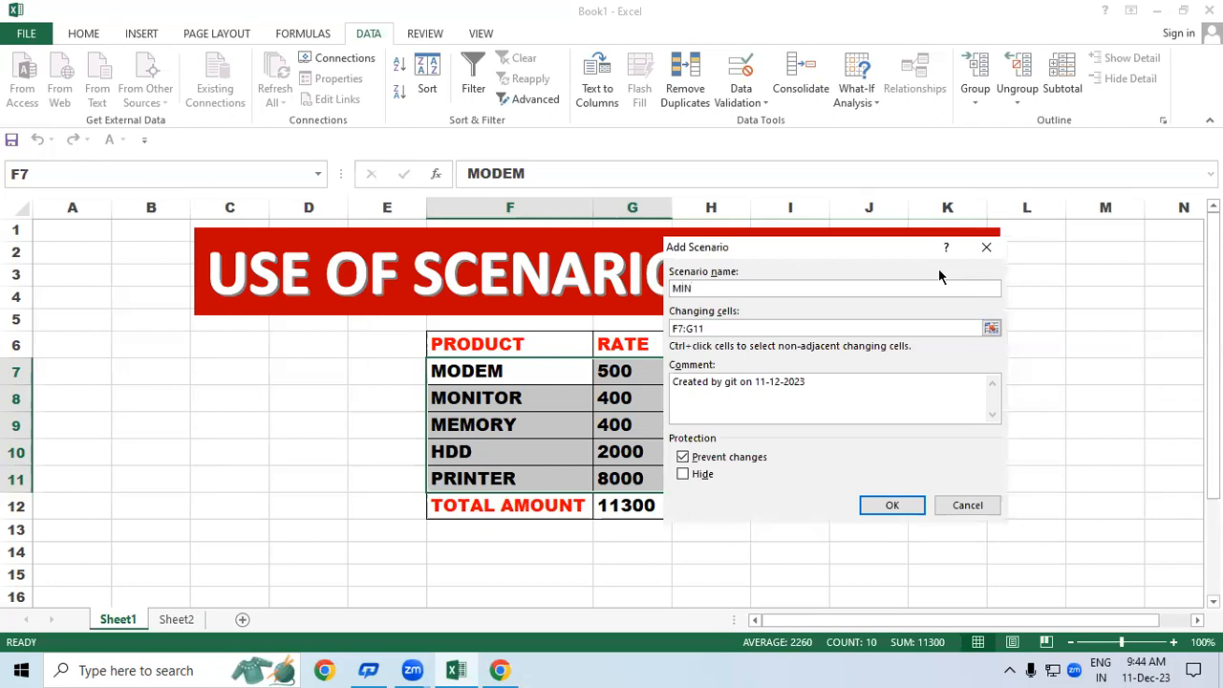
left_click(891, 504)
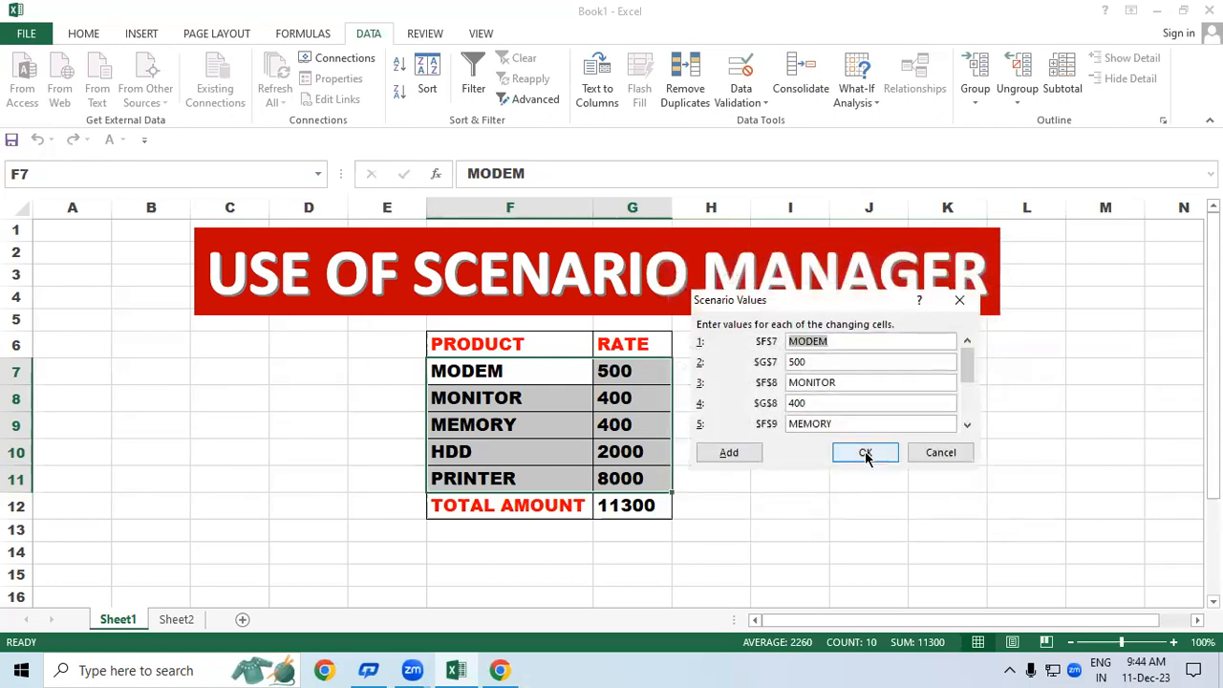
Set the MIN scenario's rates to 550 for MODEM (G7) and 500 for MONITOR (G8)
left_click(816, 361)
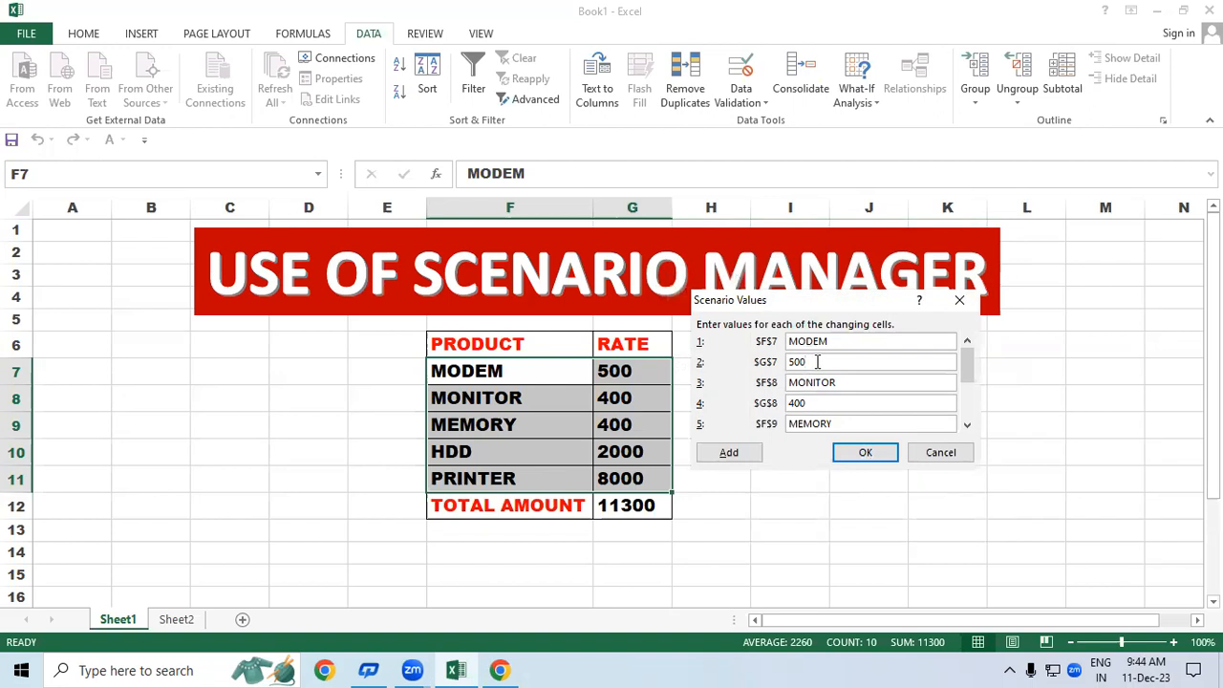
key("BackSpace")
key("BackSpace")
type("50")
left_click(817, 403)
key("BackSpace")
key("BackSpace")
key("BackSpace")
type("500")
Set the MIN rates to 450 for MEMORY, 2400 for HDD and 9000 for PRINTER, and save the scenario
left_click(967, 424)
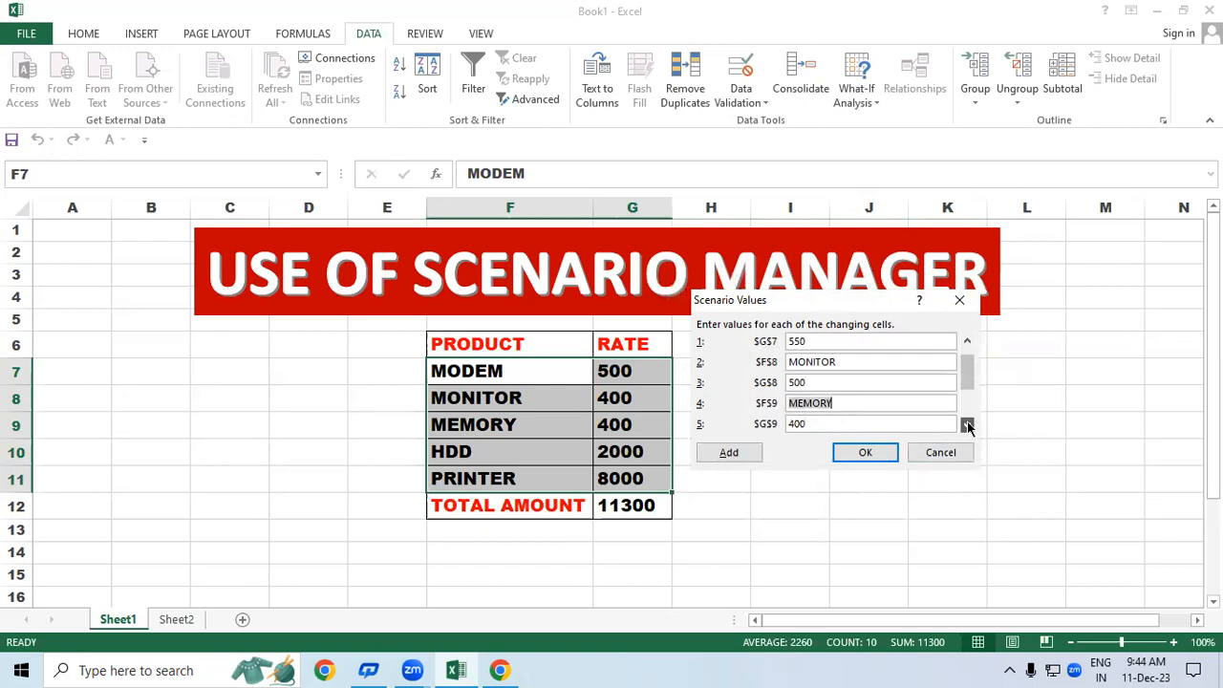
left_click(967, 424)
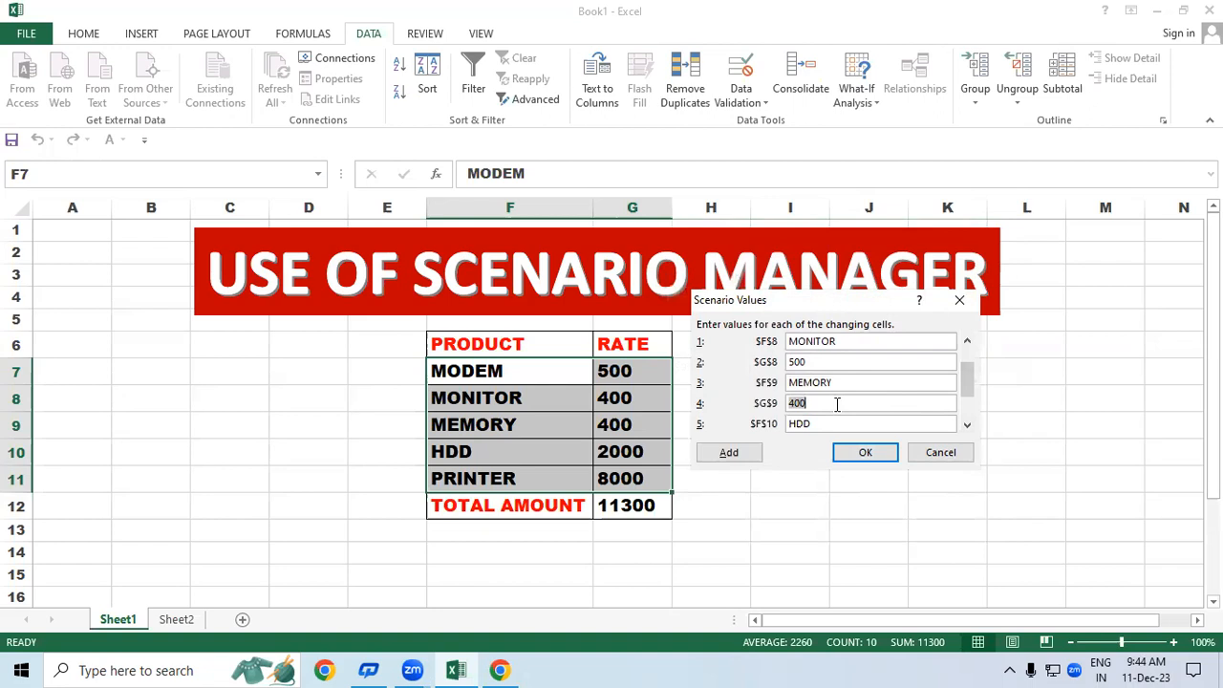
type("4")
left_click(966, 426)
left_click(967, 426)
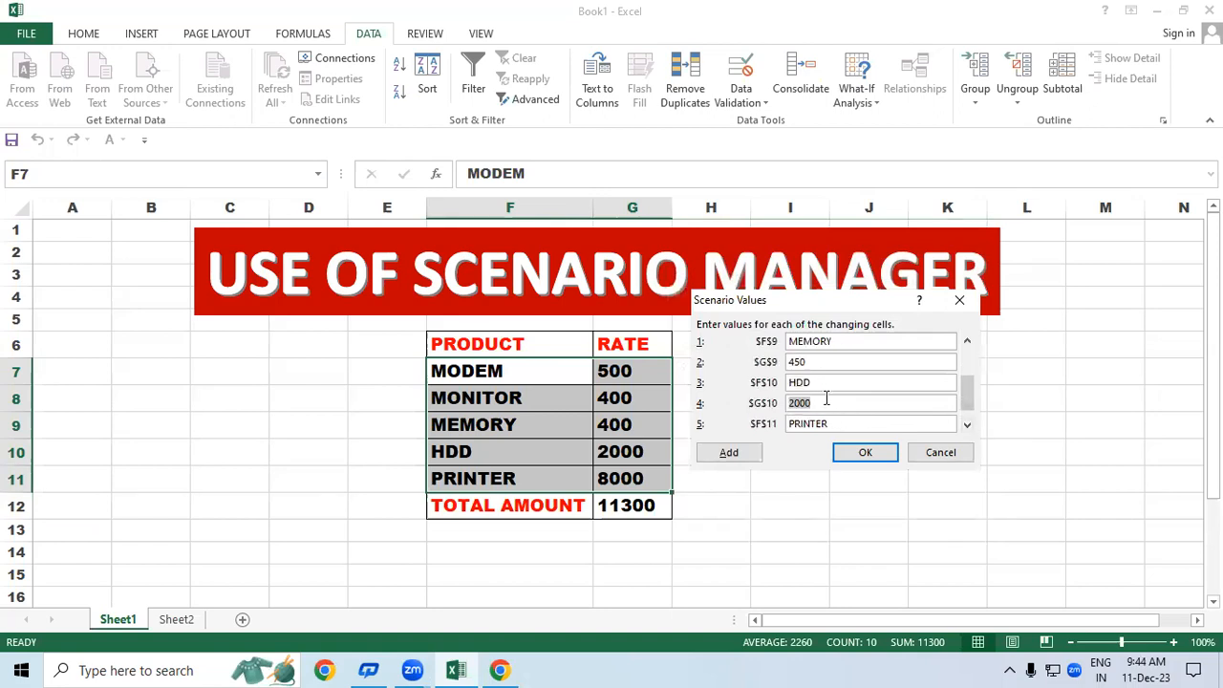
type("255")
type("400")
left_click(967, 424)
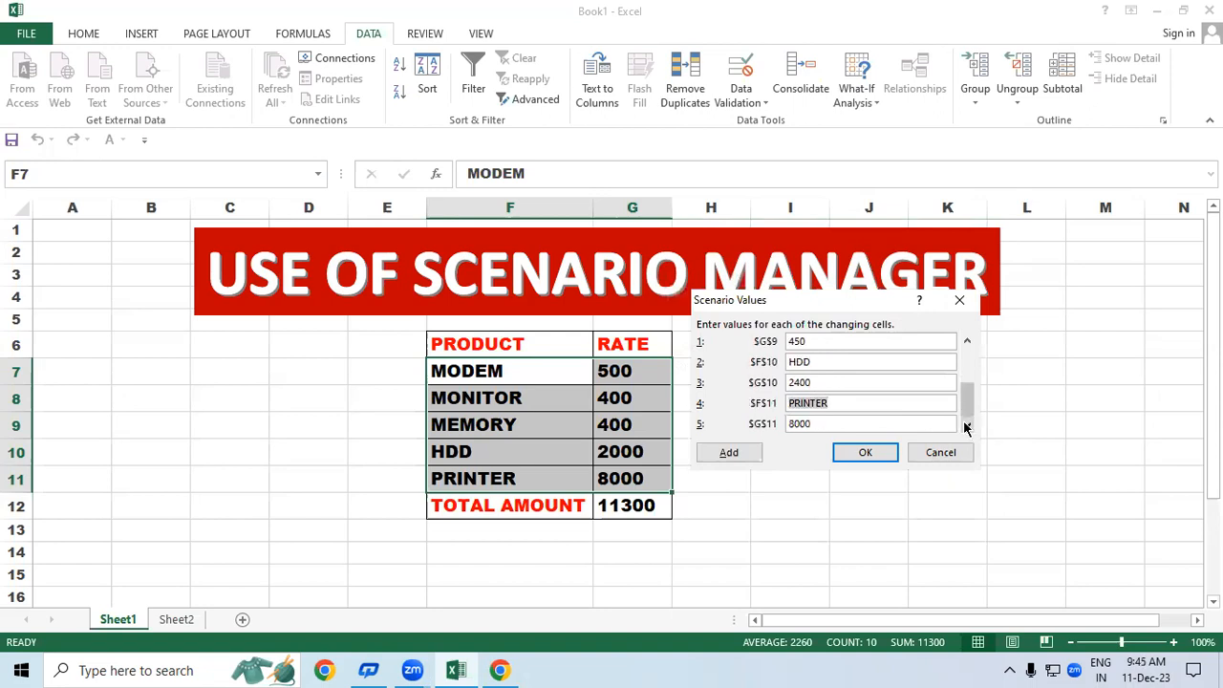
key("Tab")
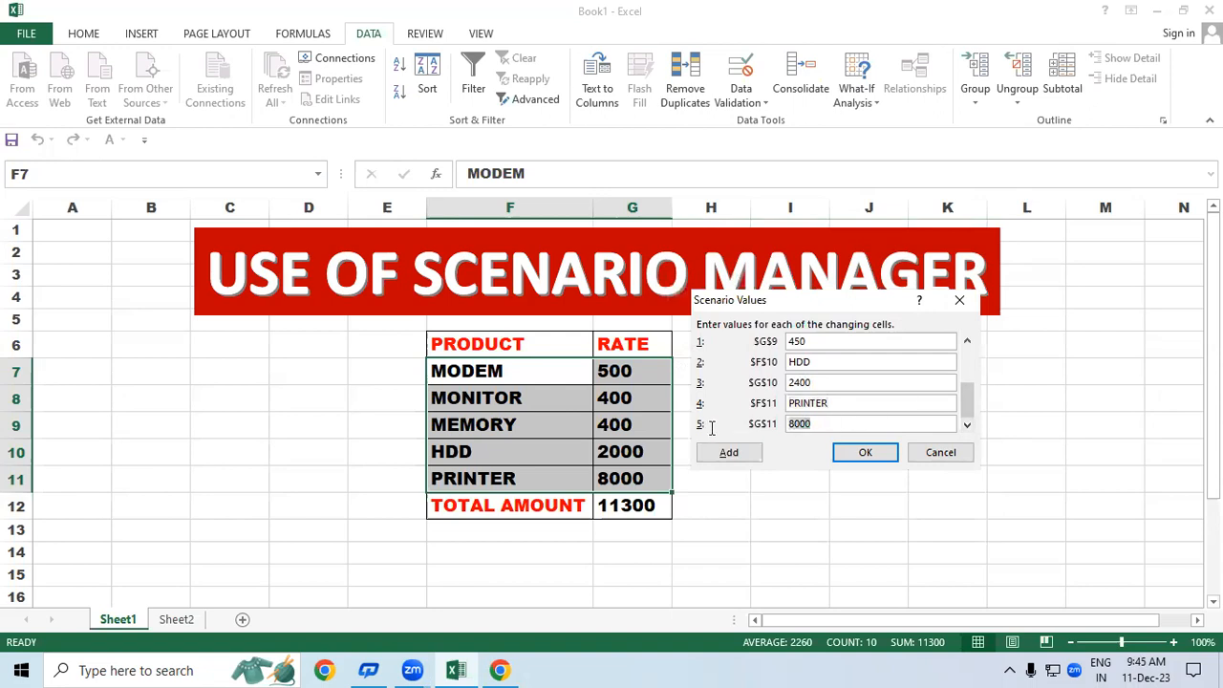
type("9000")
left_click(867, 453)
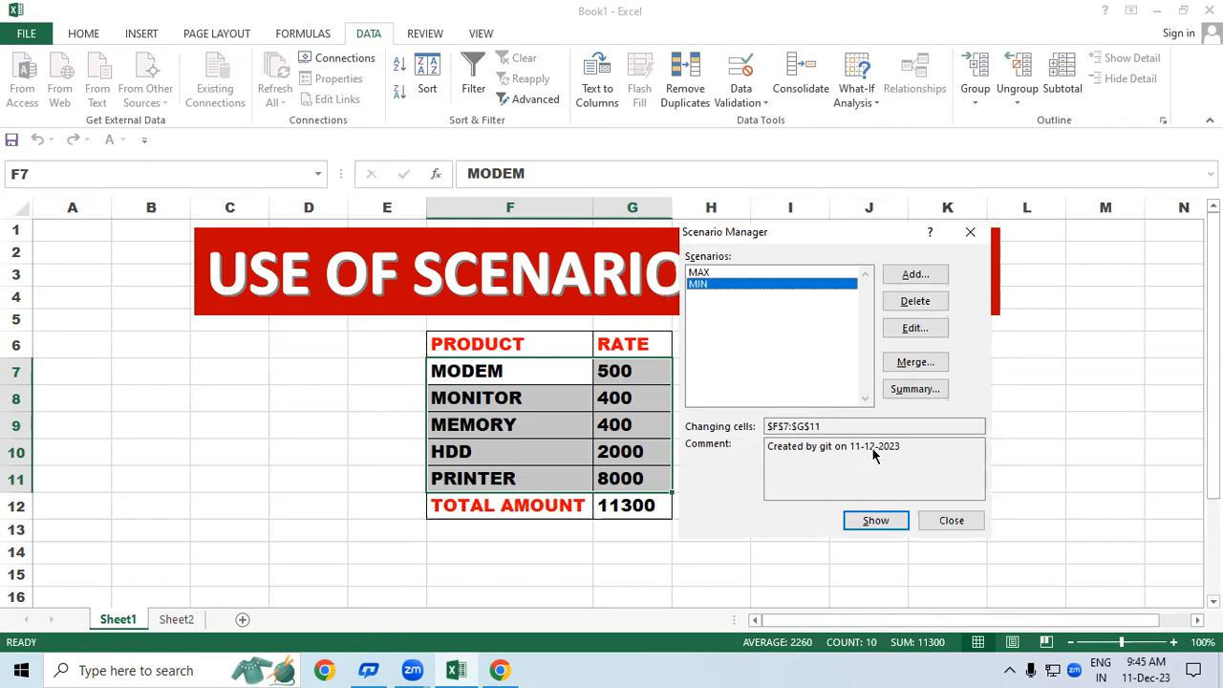
Generate a scenario summary report with the total amount in G12 as the result cell
left_click(908, 389)
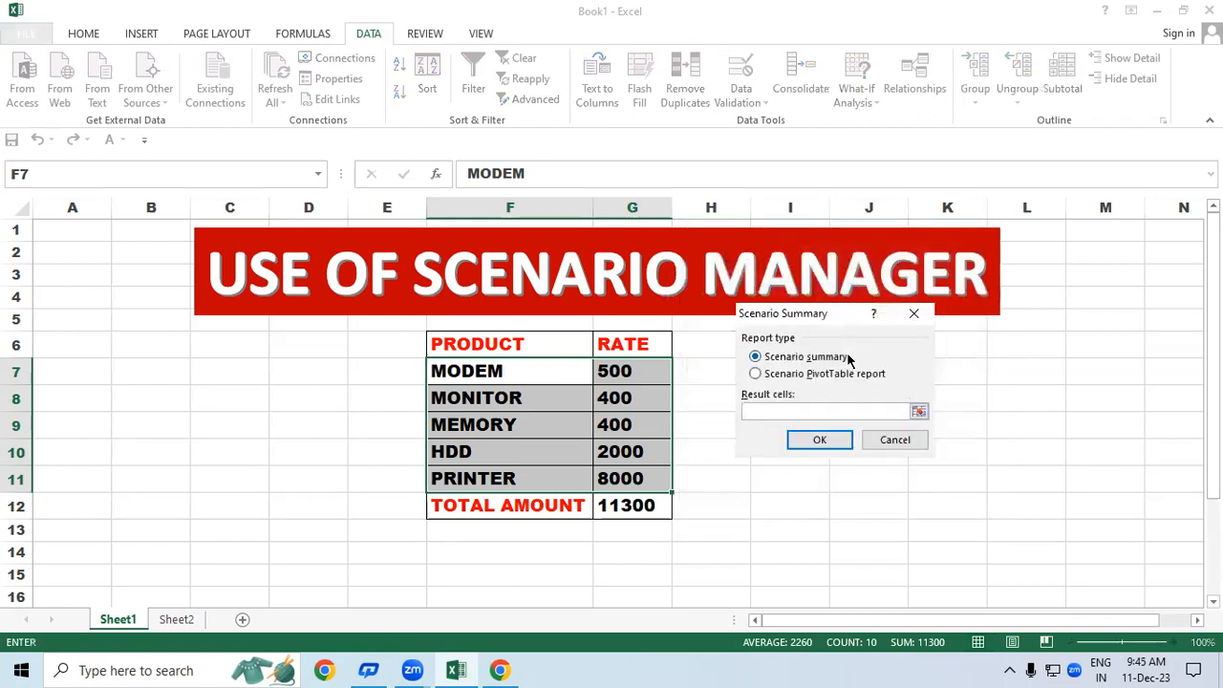
left_click_drag(833, 322, 266, 358)
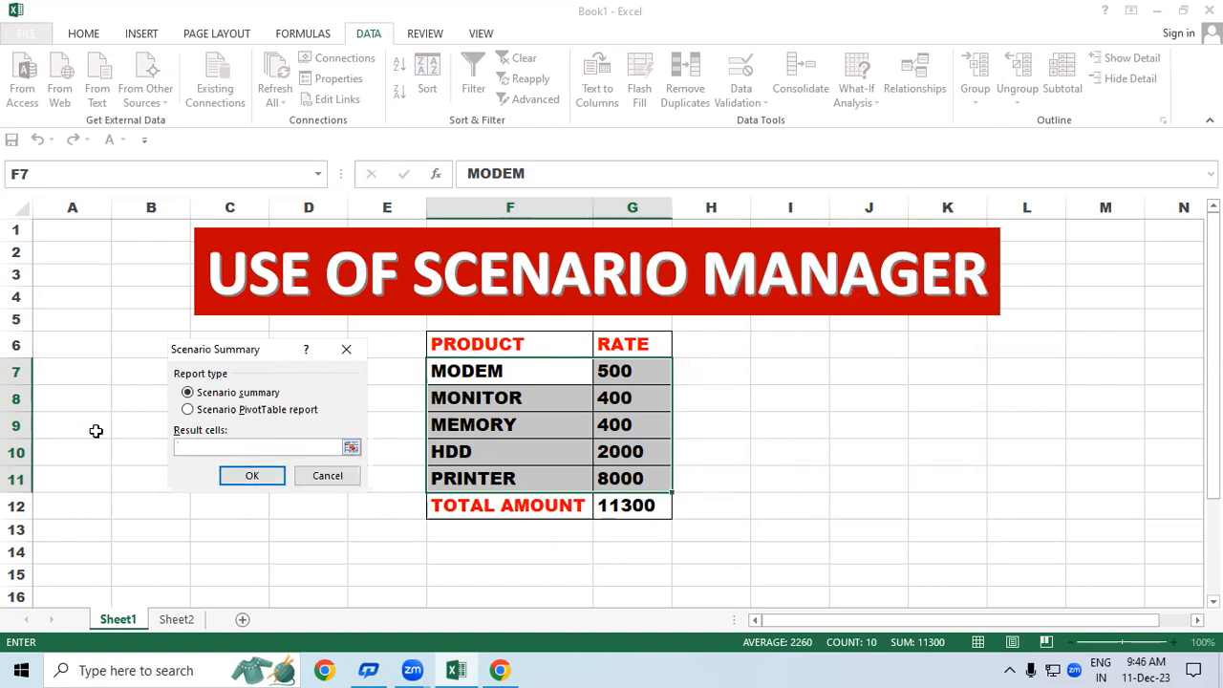
left_click(635, 504)
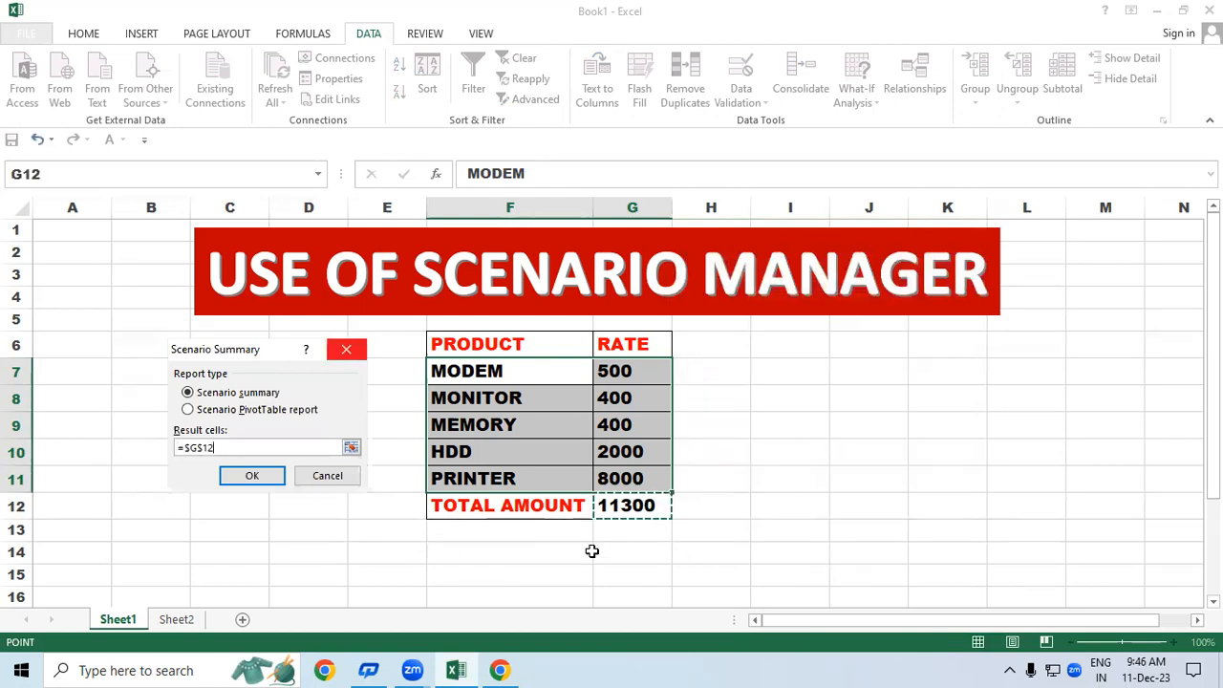
left_click(245, 475)
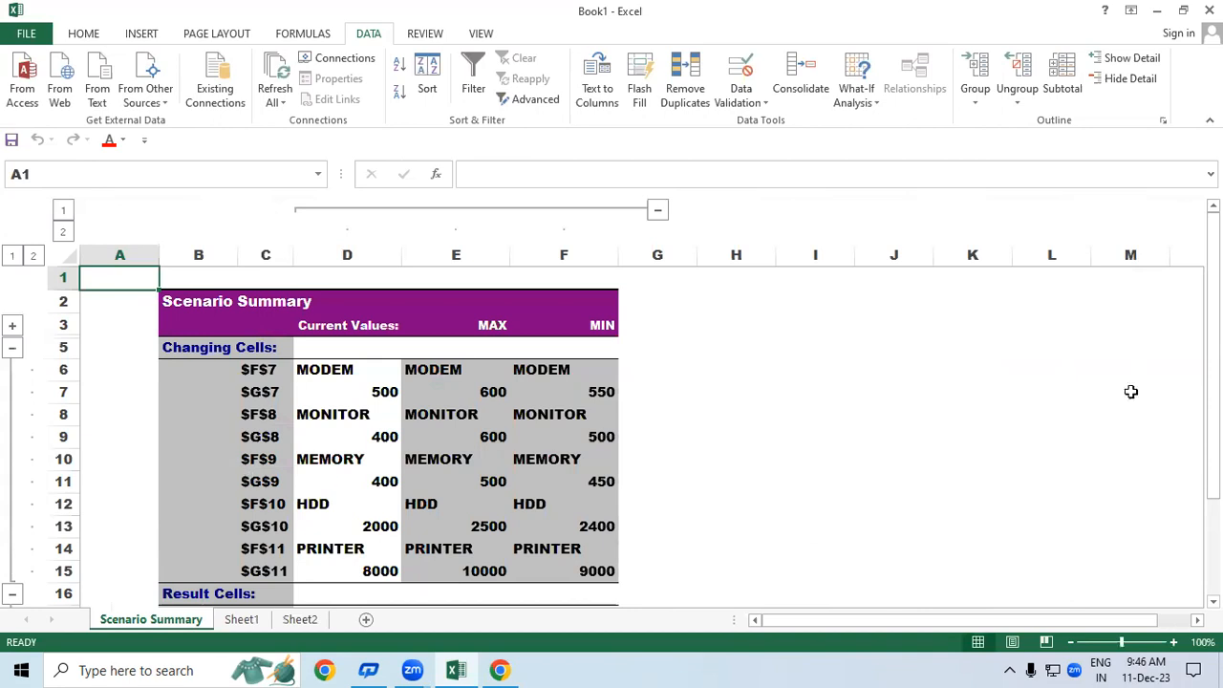
Return to Sheet1 and check the total amount cell in the original product table
left_click(1024, 667)
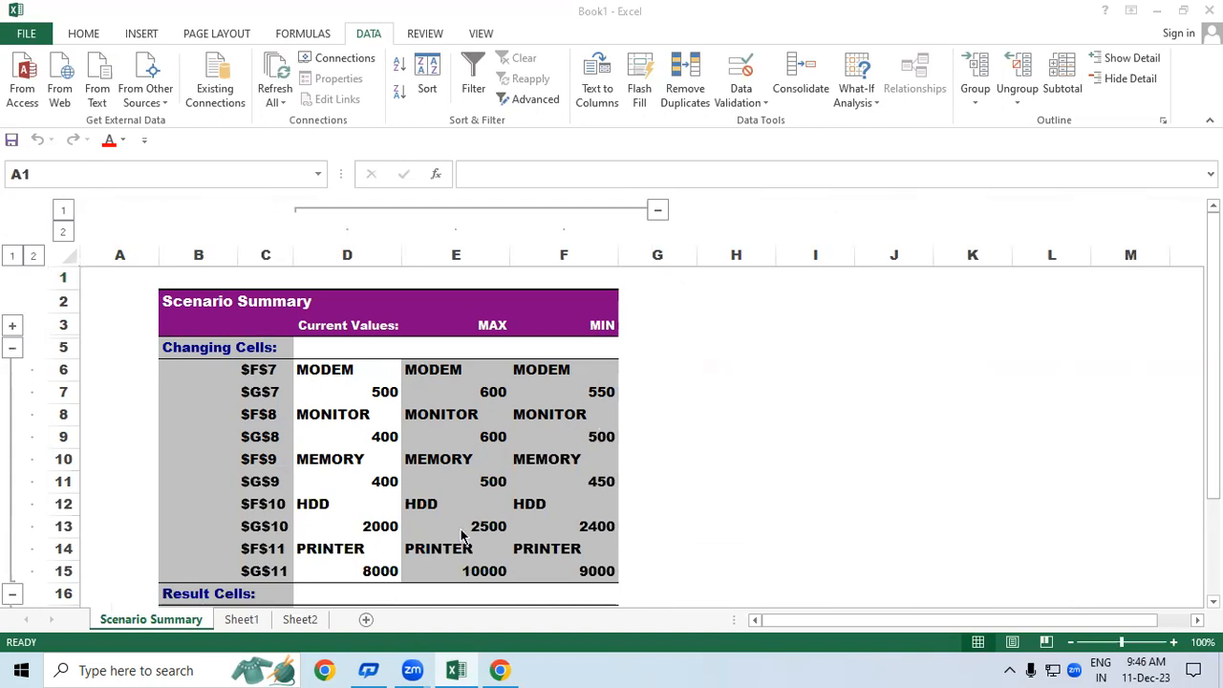
left_click(240, 624)
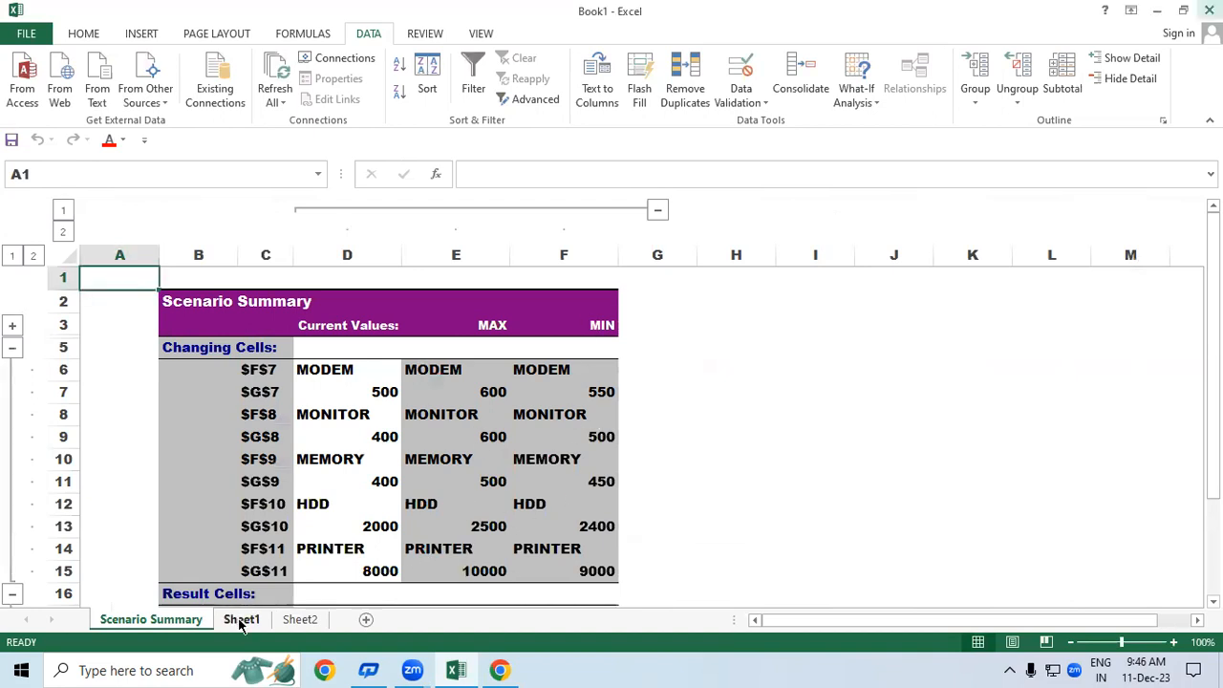
left_click(316, 622)
left_click(258, 622)
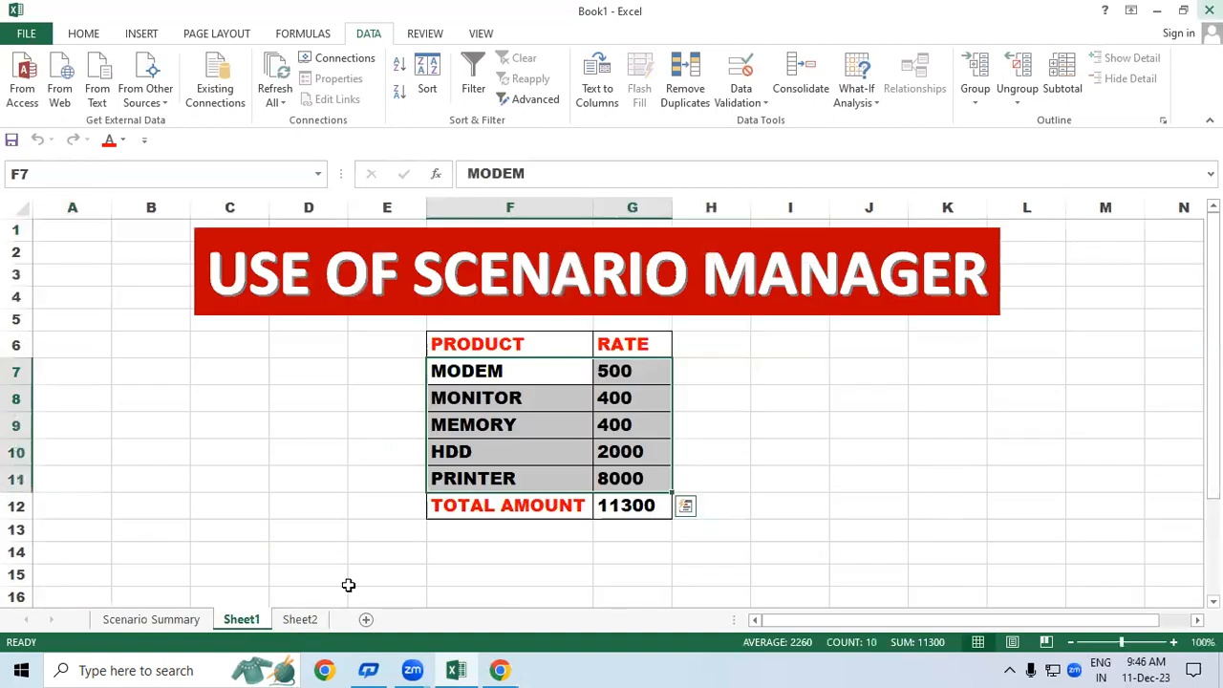
left_click(500, 556)
left_click(632, 505)
Examine the Scenario Summary sheet, comparing the current, MAX and MIN rates and the resulting total amounts
left_click(172, 621)
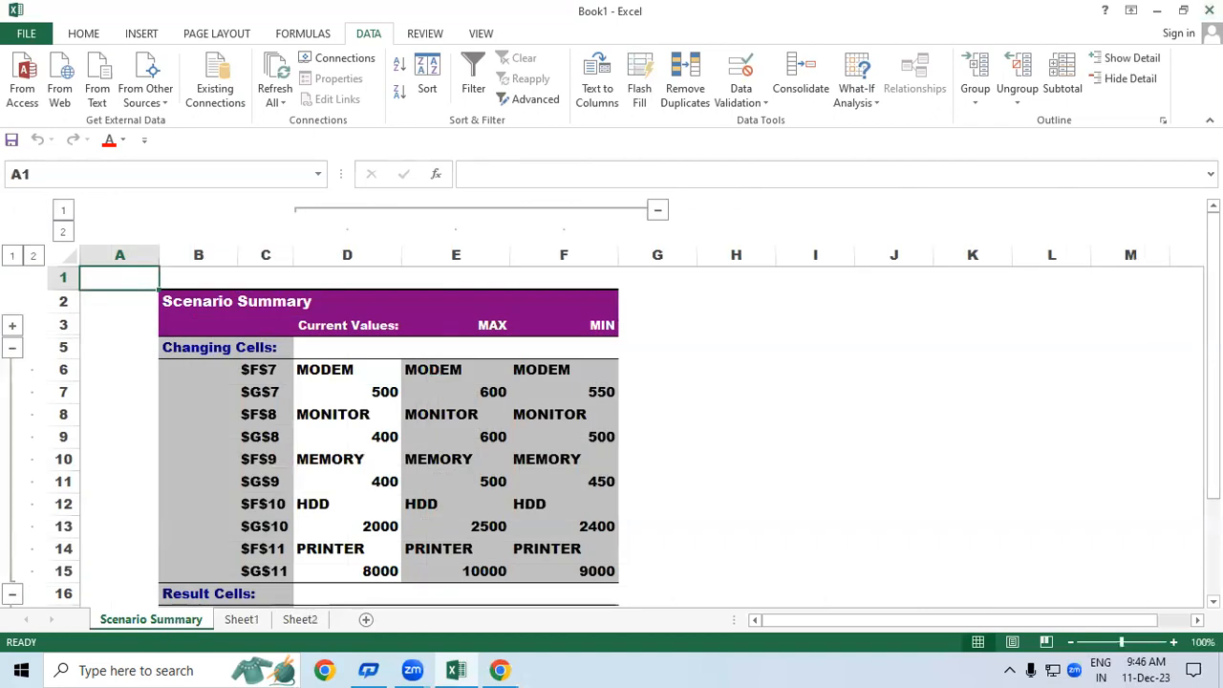
left_click_drag(1213, 299, 1213, 337)
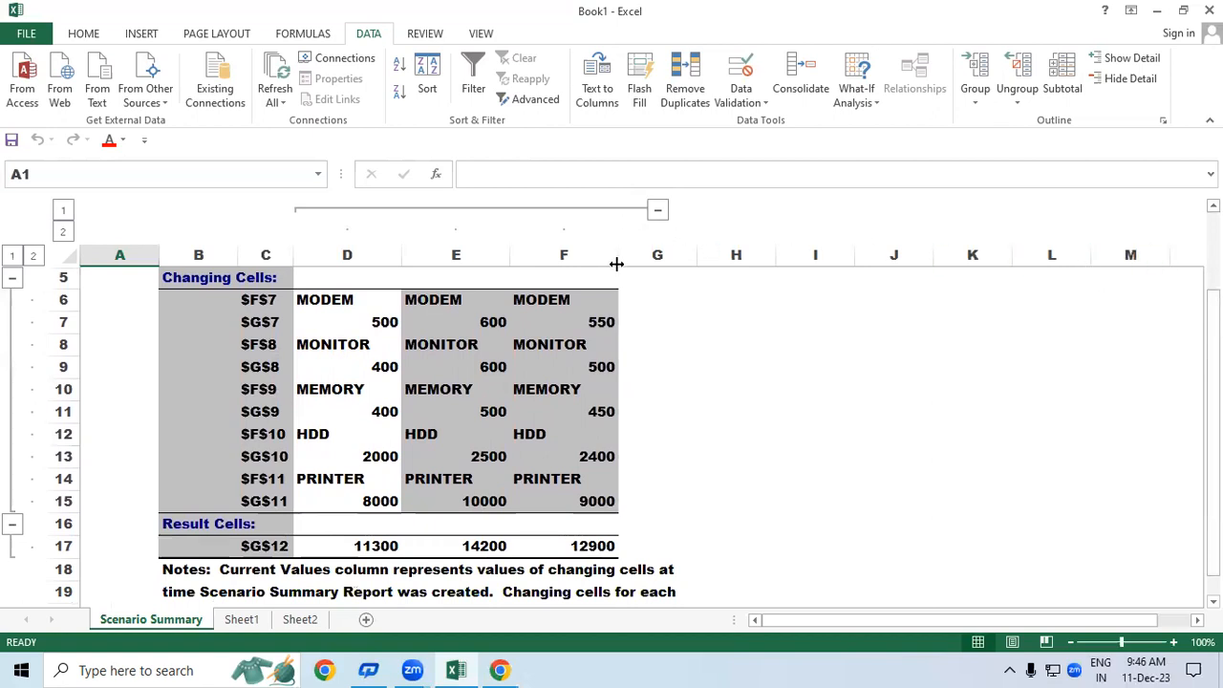
left_click(1213, 205)
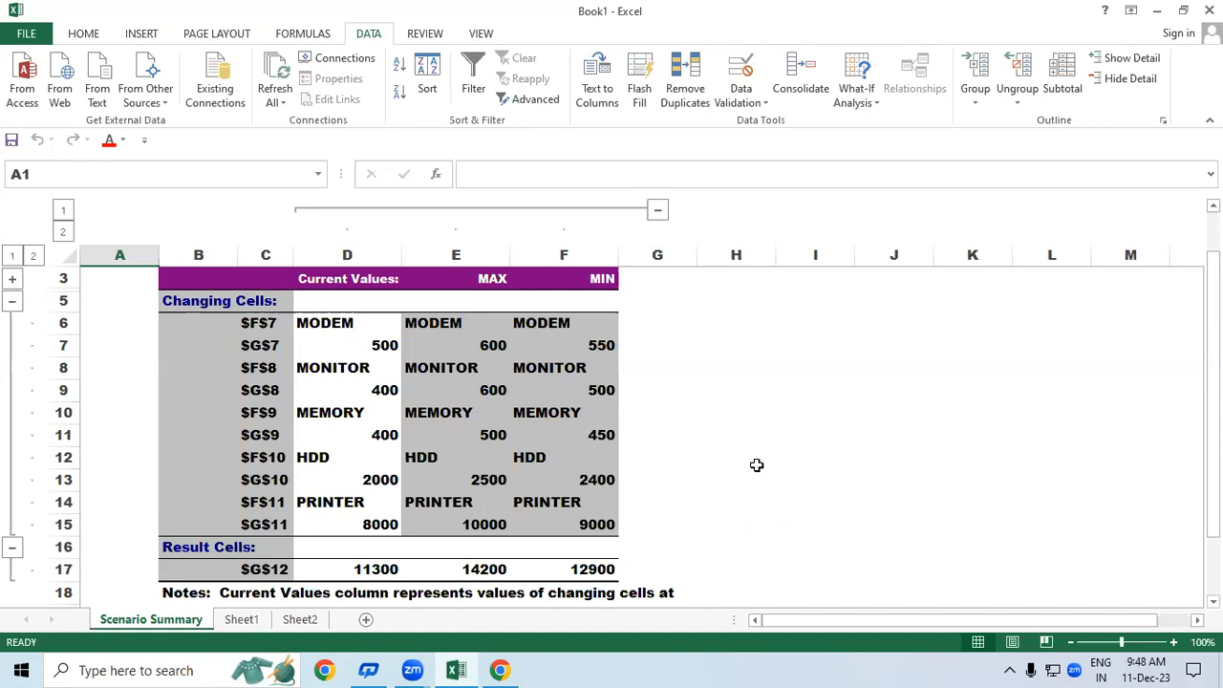
left_click(1055, 104)
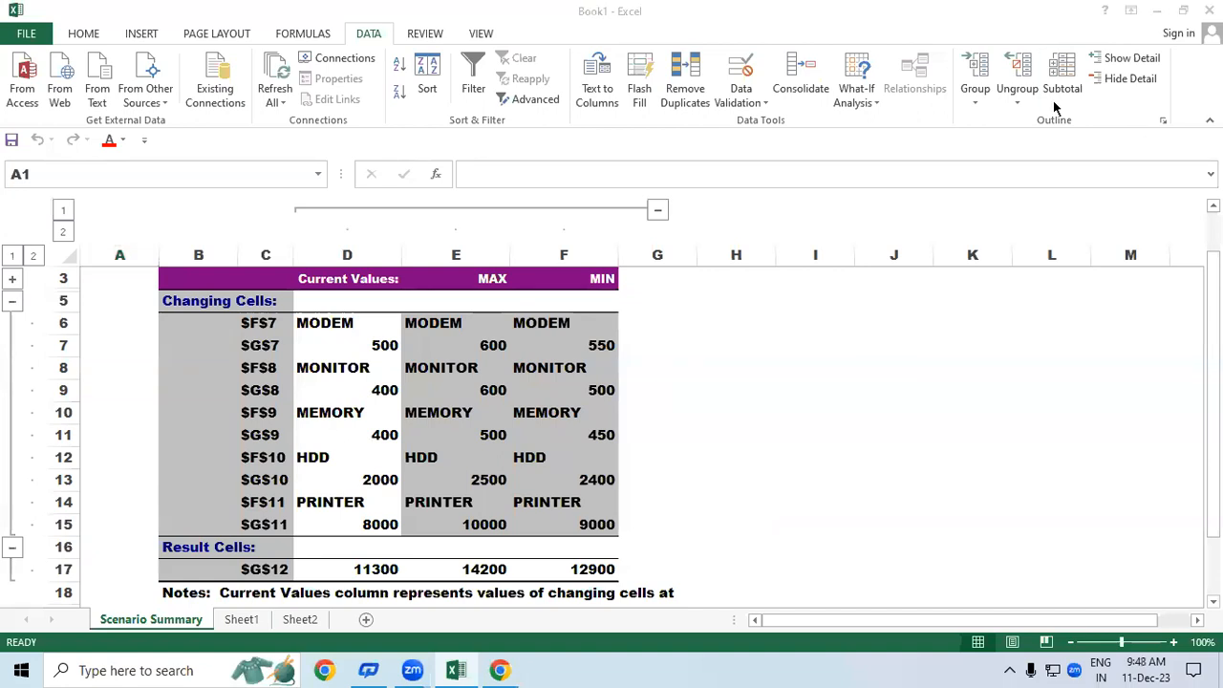